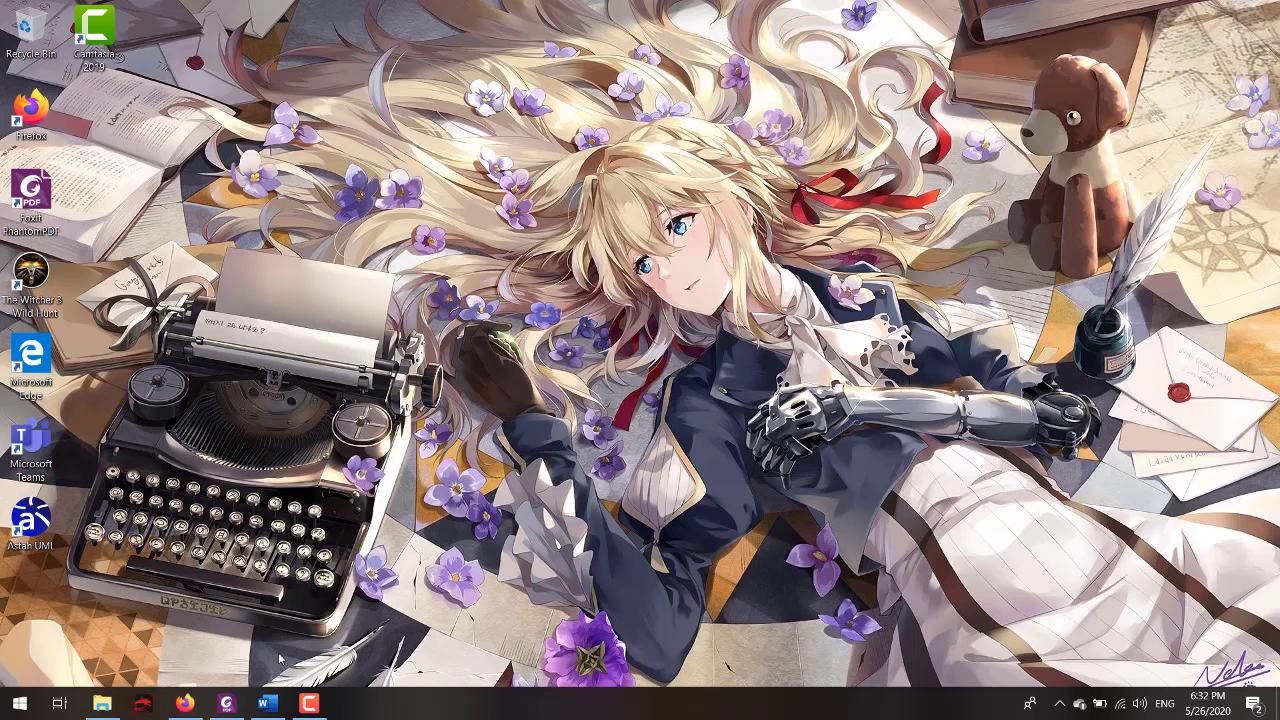
- Launch Astah UML and create a new empty project
double_click(27, 521)
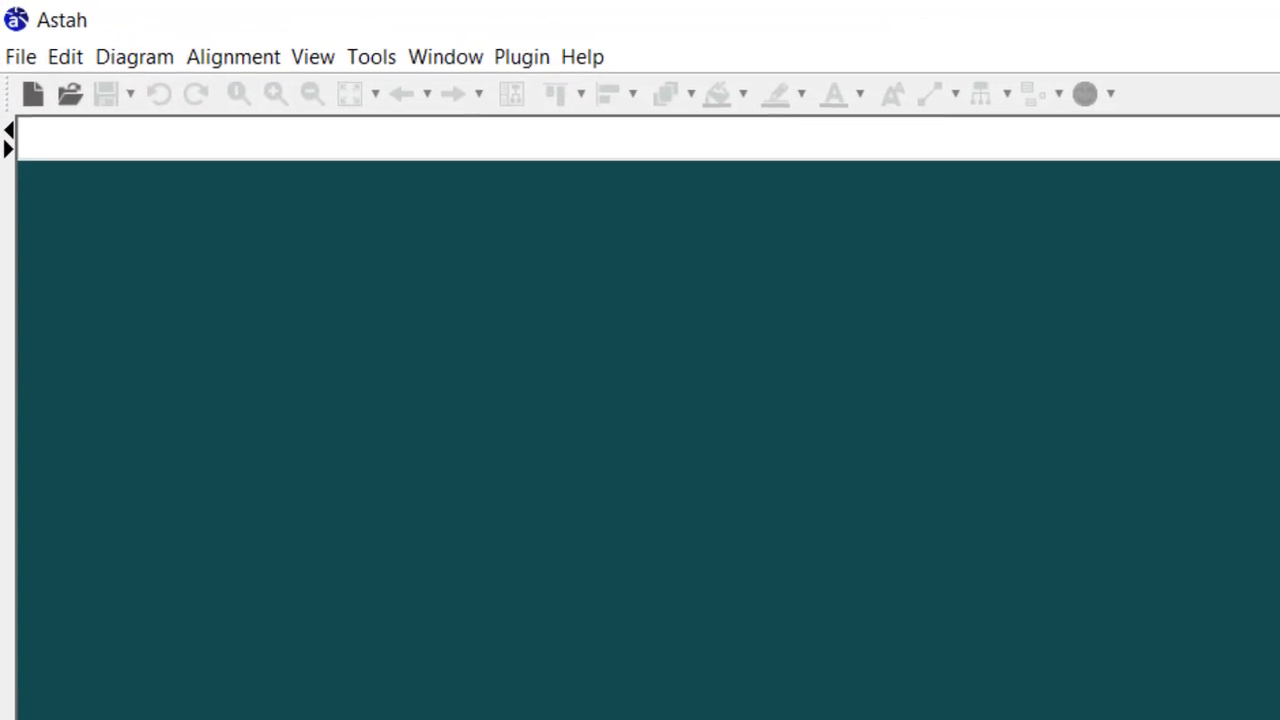
left_click(30, 56)
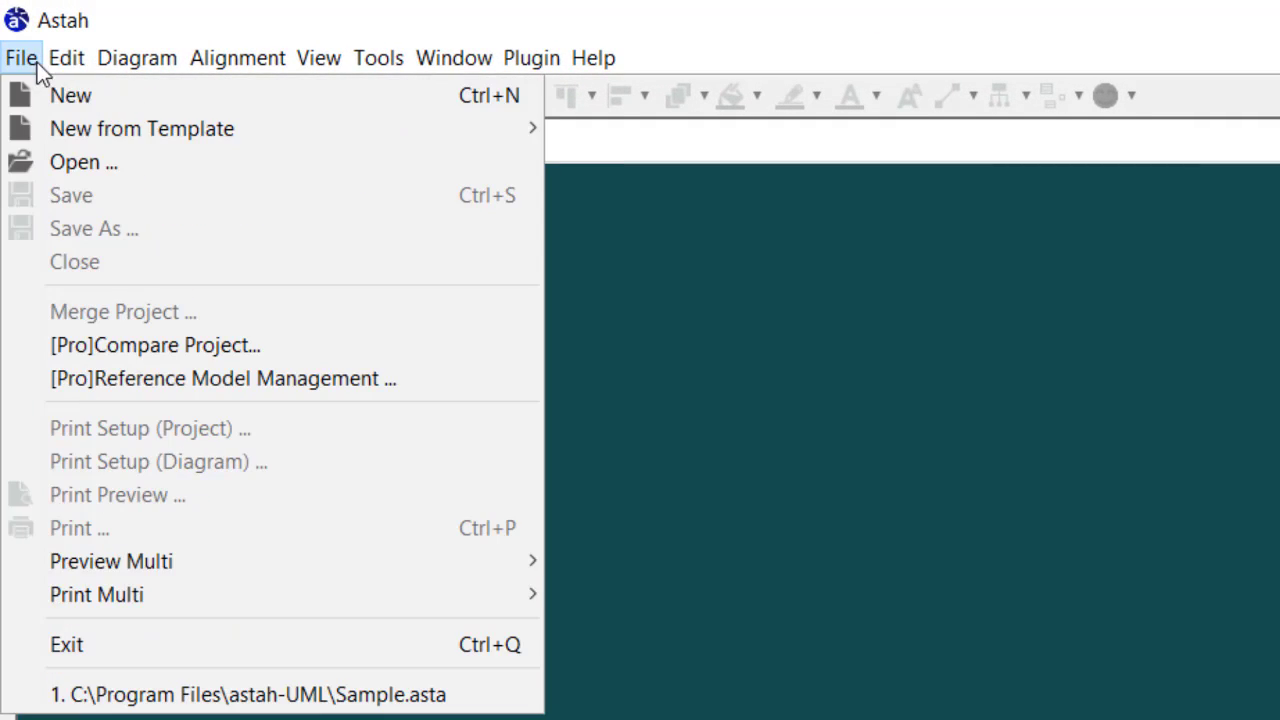
left_click(60, 95)
- Add a use case diagram to the no_title project
left_click(100, 224)
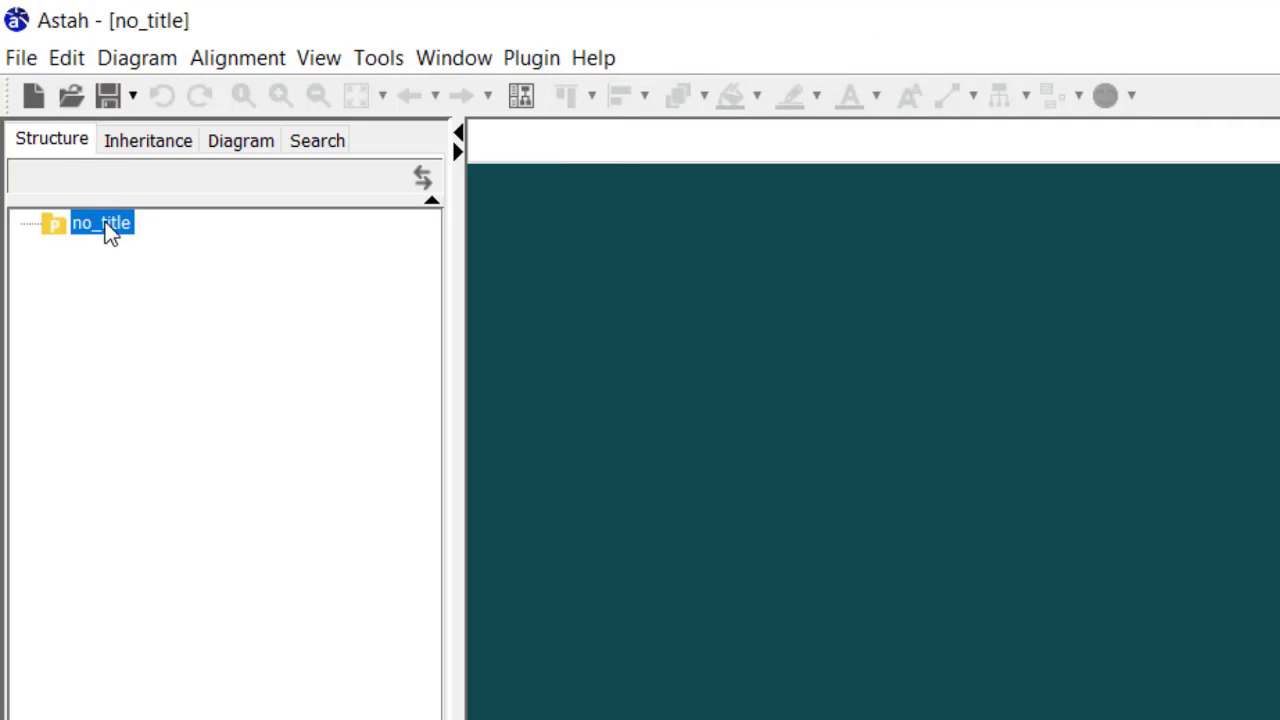
left_click(133, 62)
left_click(168, 129)
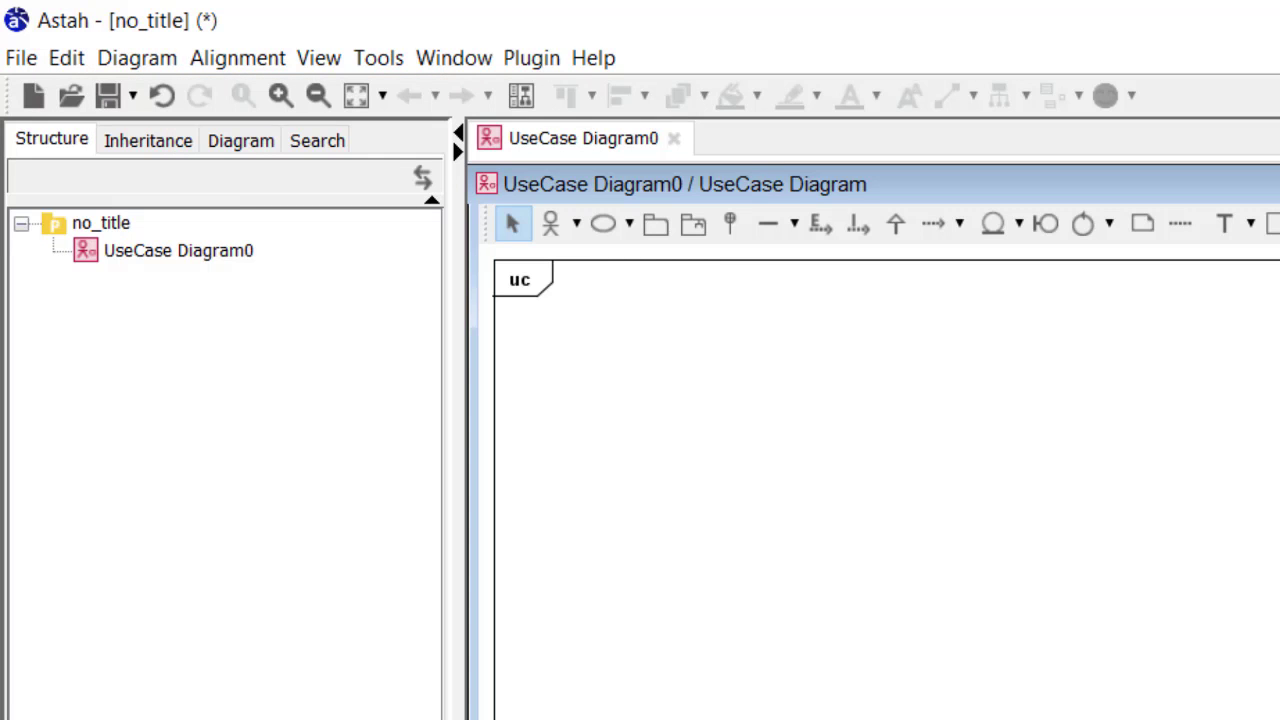
- Place an actor in the upper-left part of the uc frame and name it User
scroll(880, 480, "up", 3)
left_click_drag(738, 672, 609, 676)
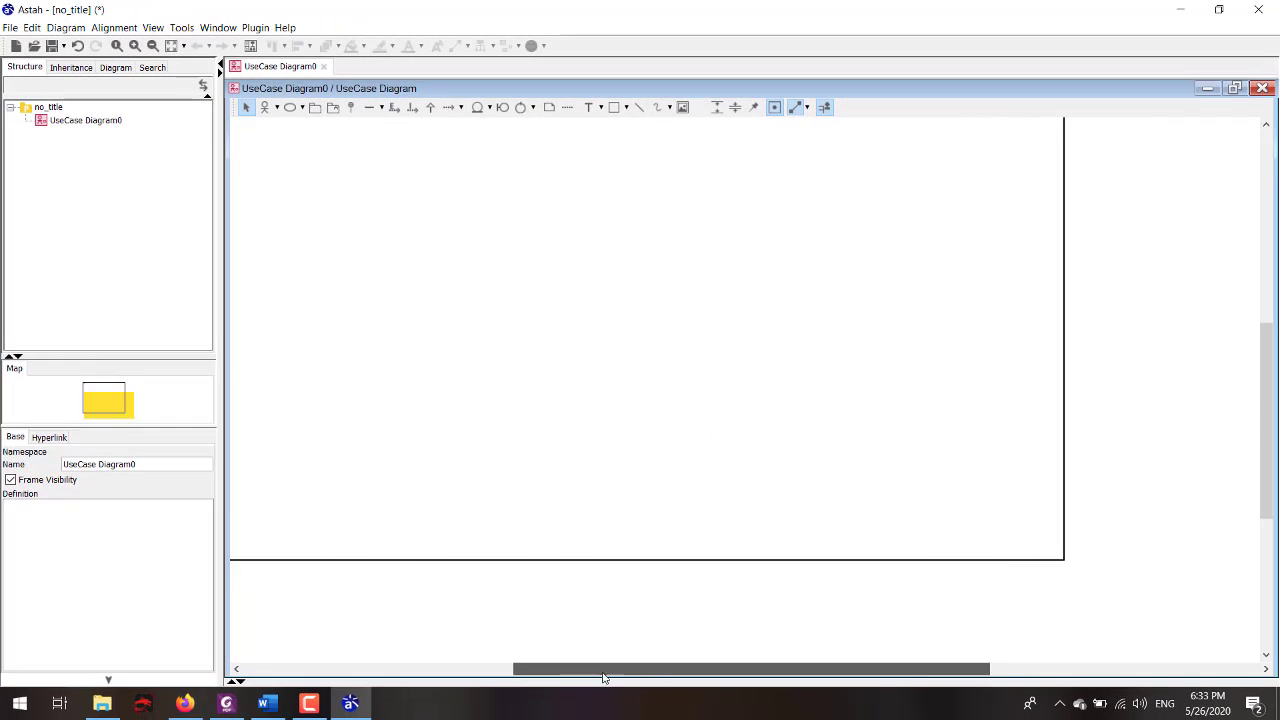
scroll(634, 577, "up", 5)
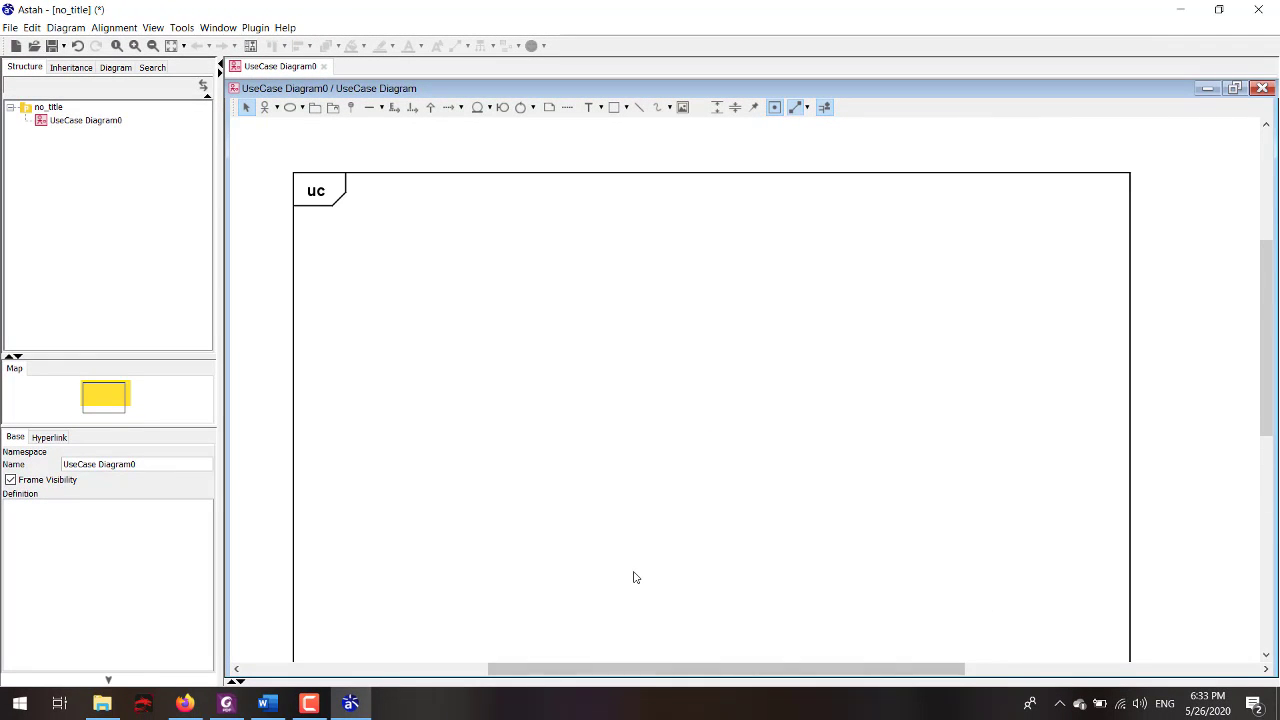
scroll(634, 577, "down", 1)
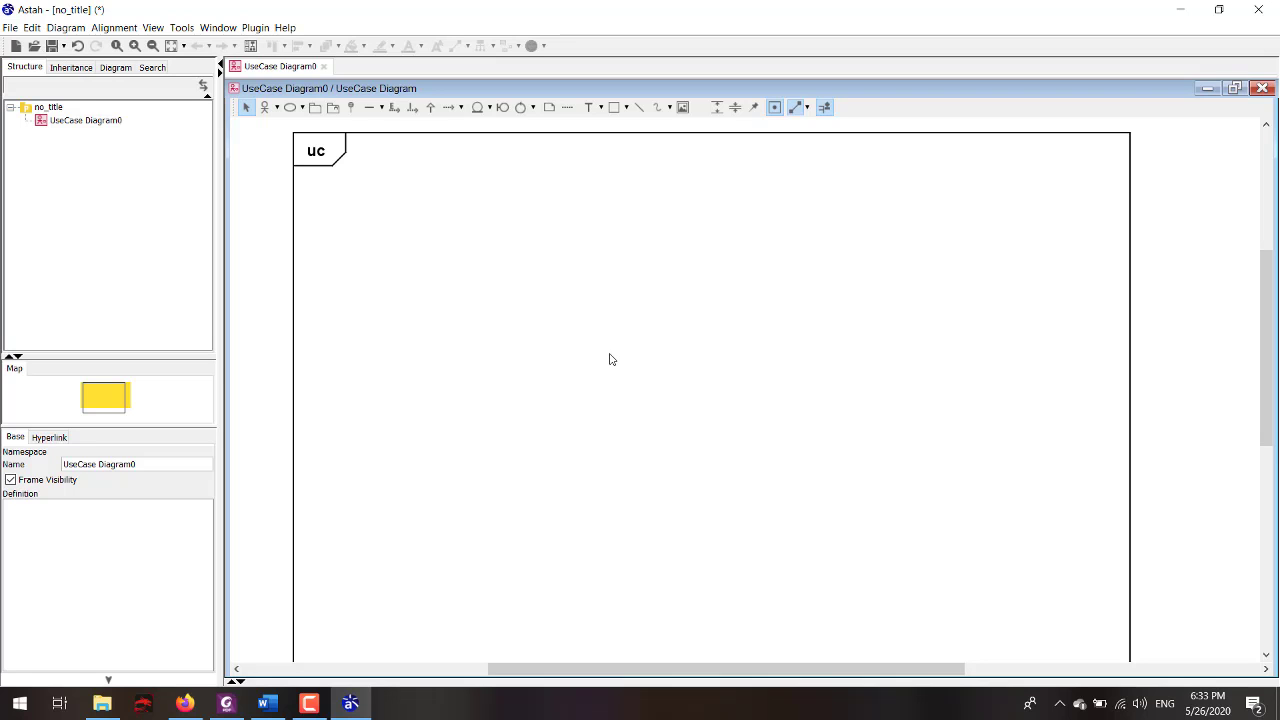
scroll(611, 359, "down", 1)
scroll(611, 359, "up", 1)
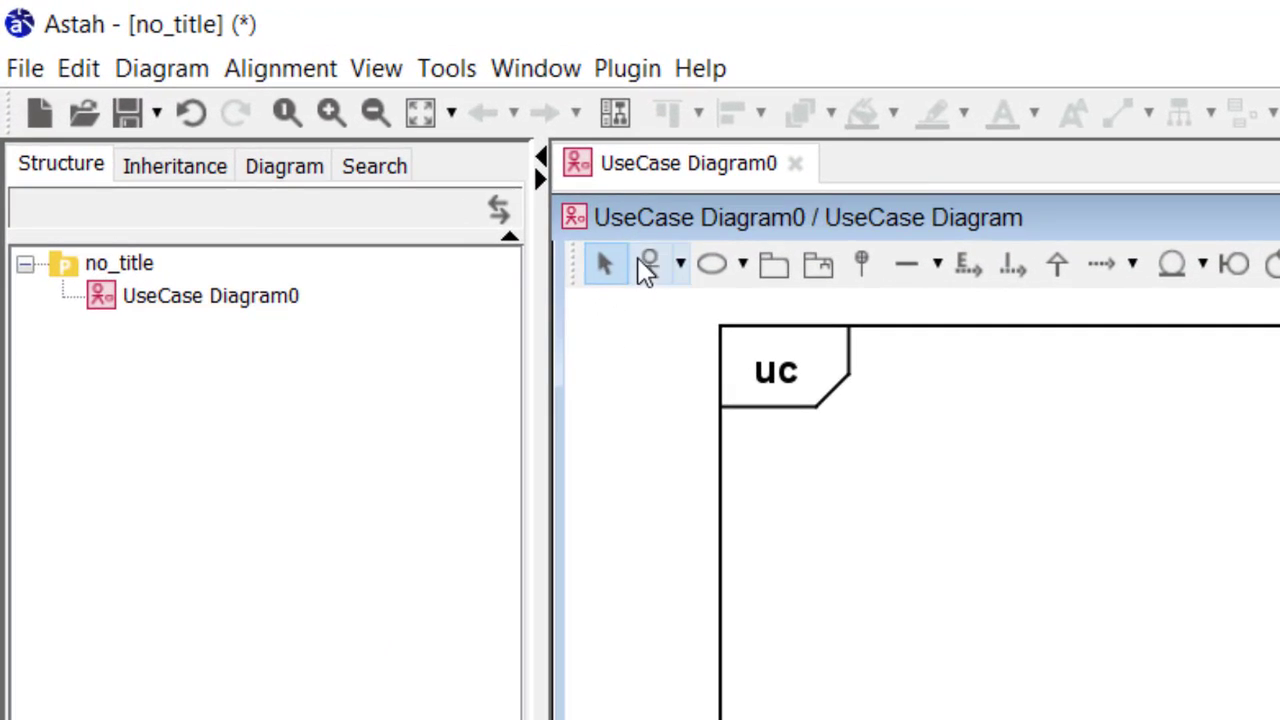
left_click(647, 270)
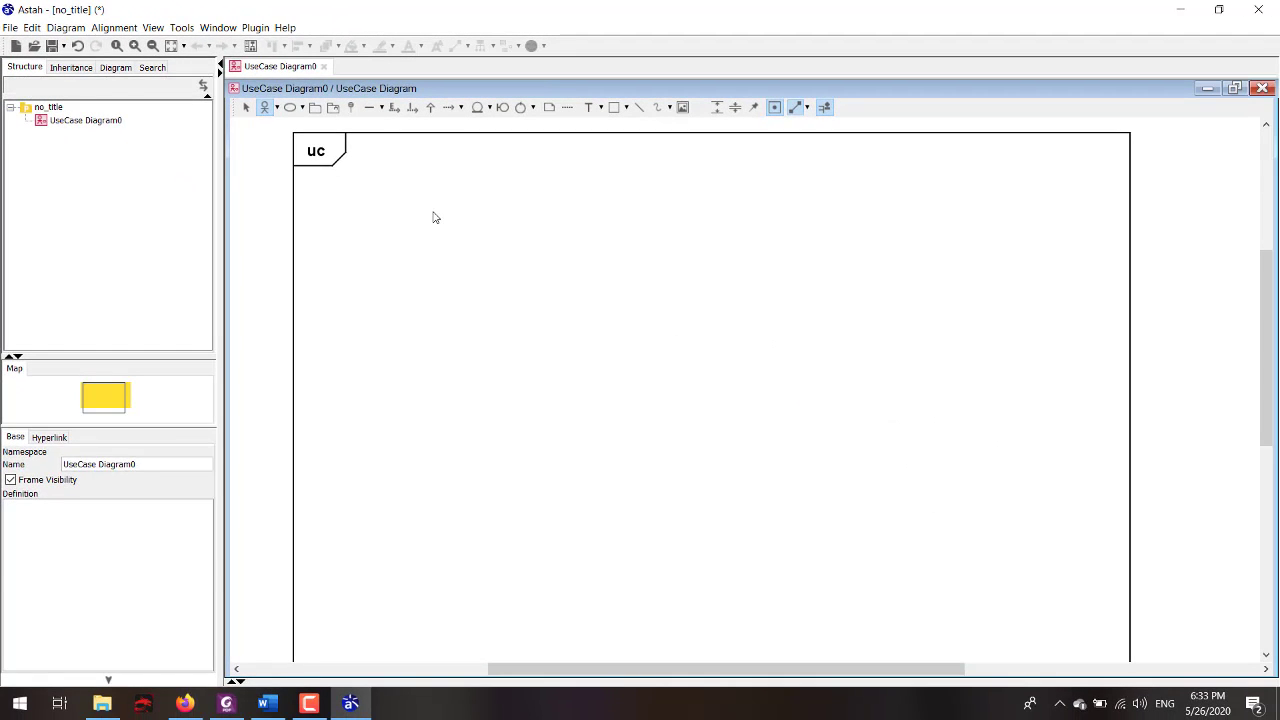
left_click(1063, 531)
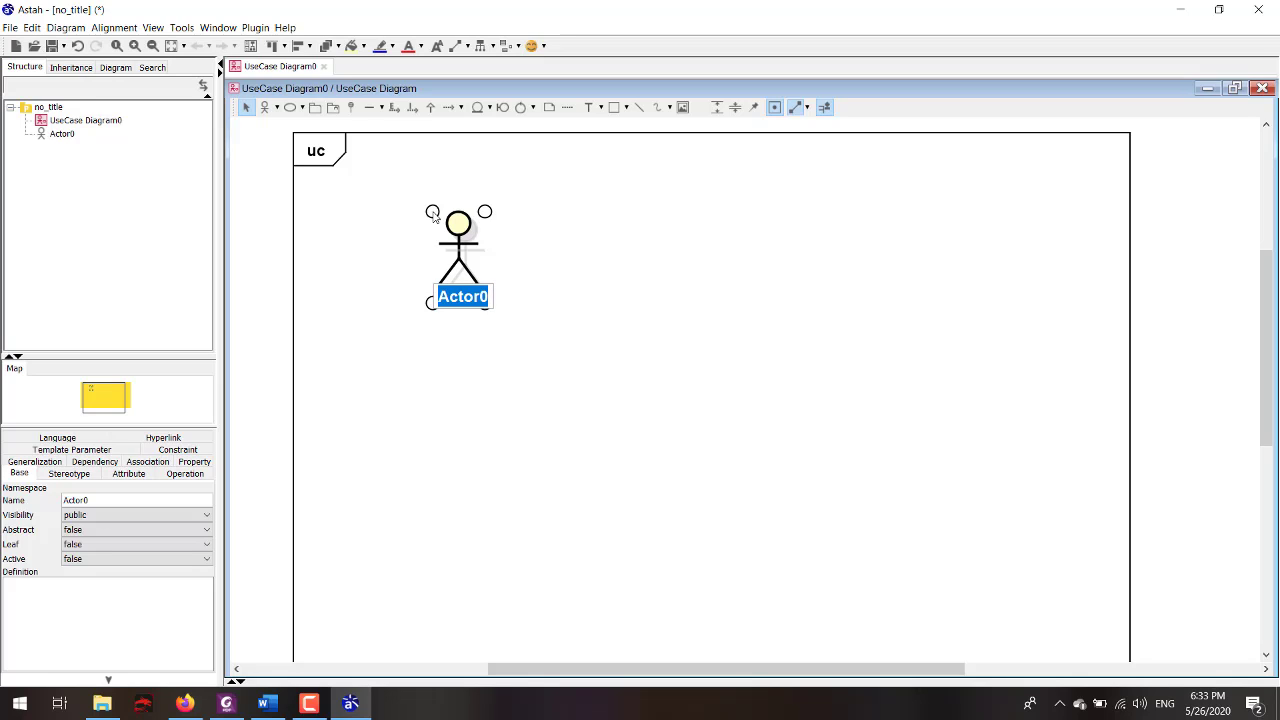
type("User")
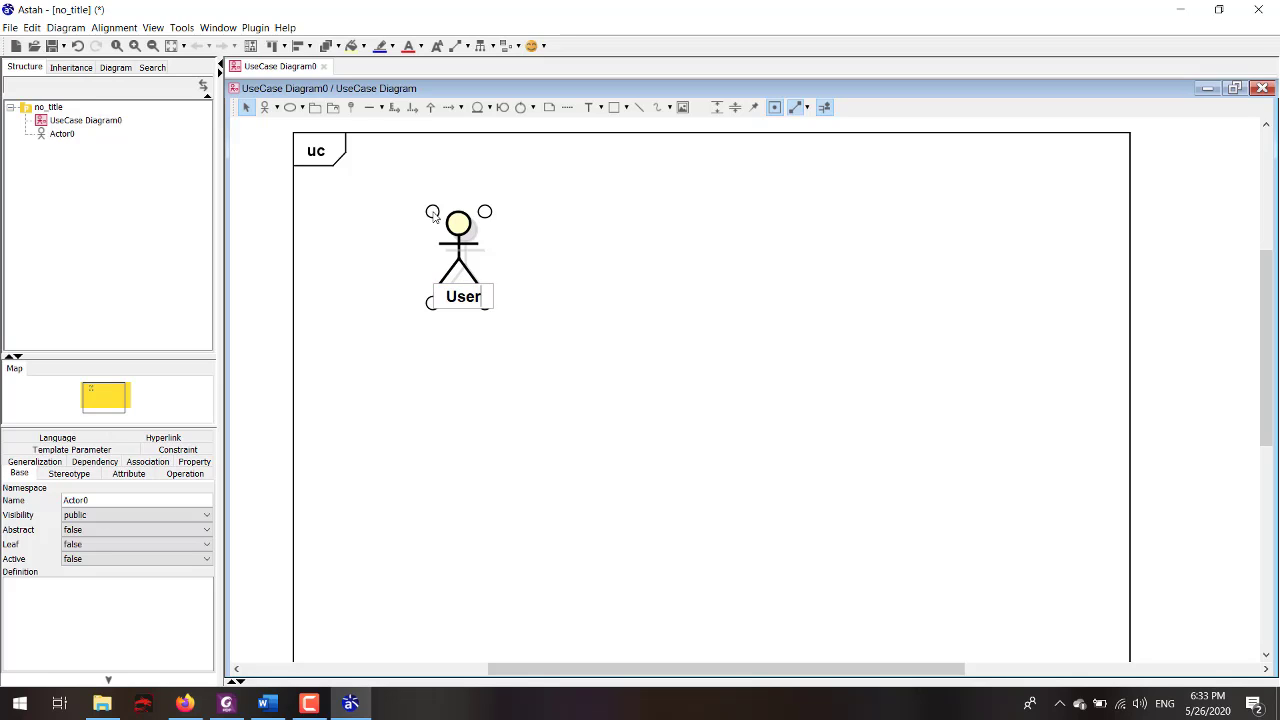
left_click(551, 396)
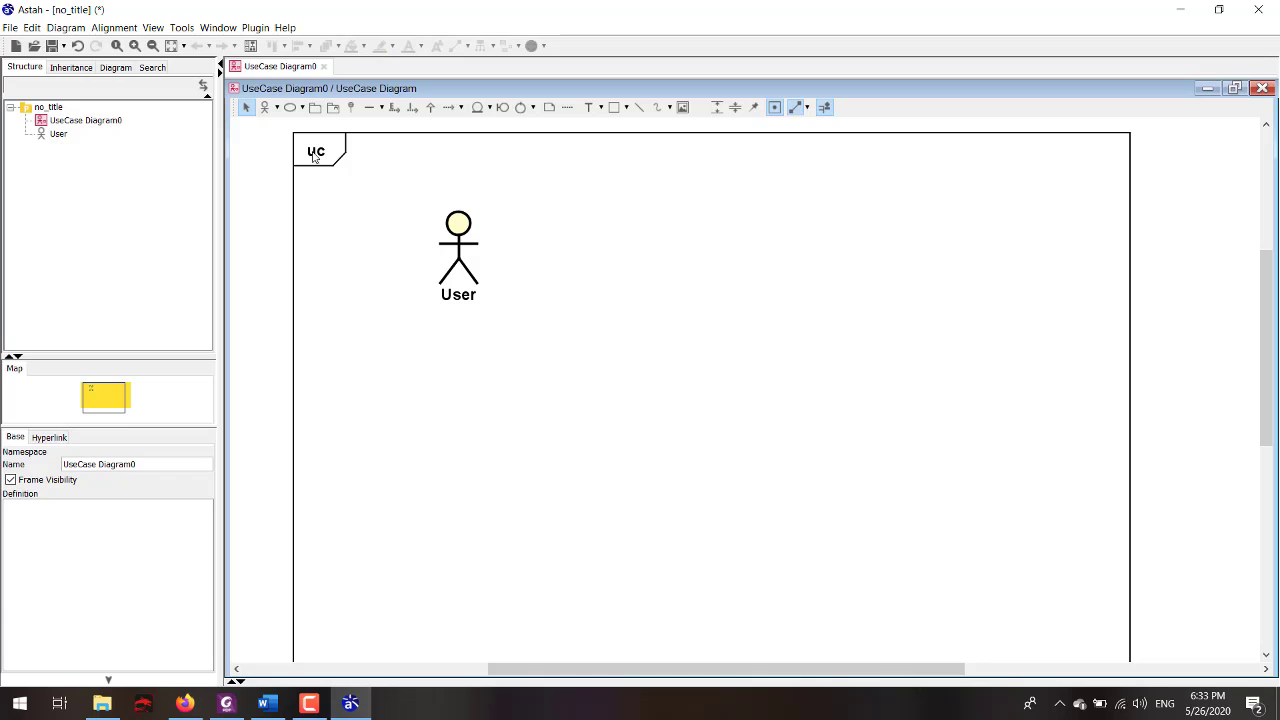
- Add two actors below User, naming the lower-left one Mahasiswa and the lower-right one Dosen
left_click(264, 107)
left_click(351, 352)
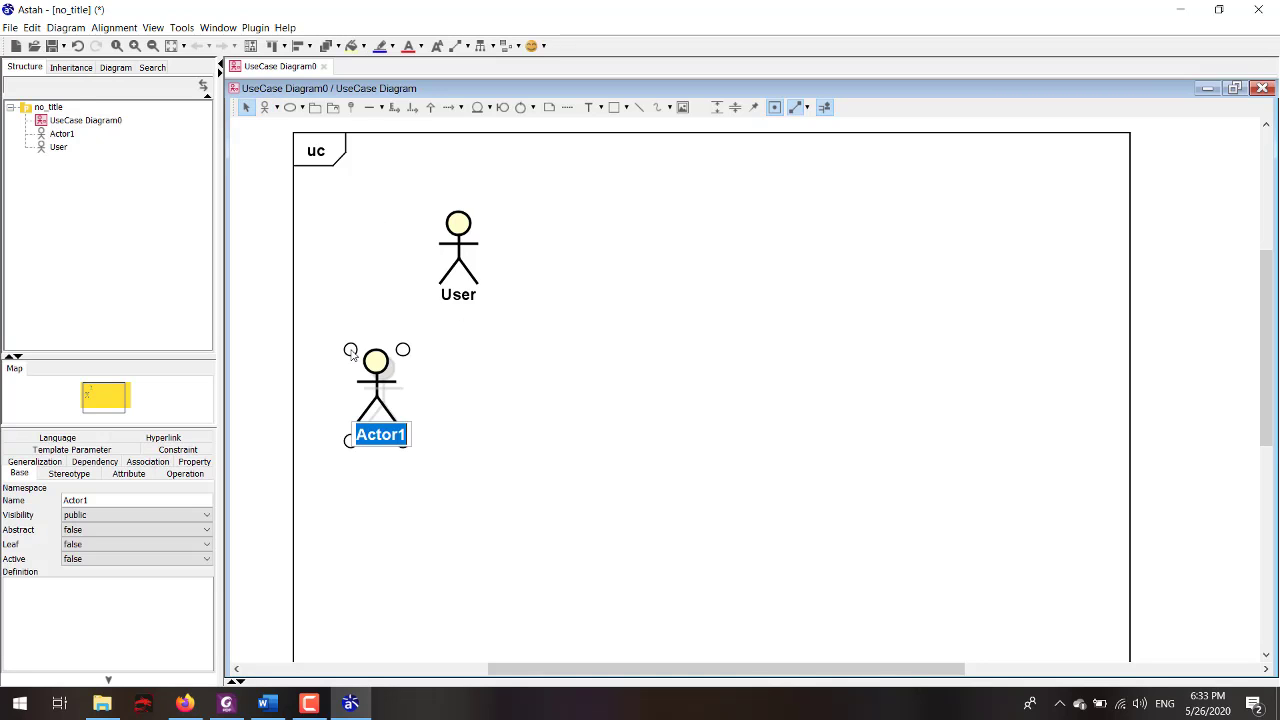
type("Mahasiswa")
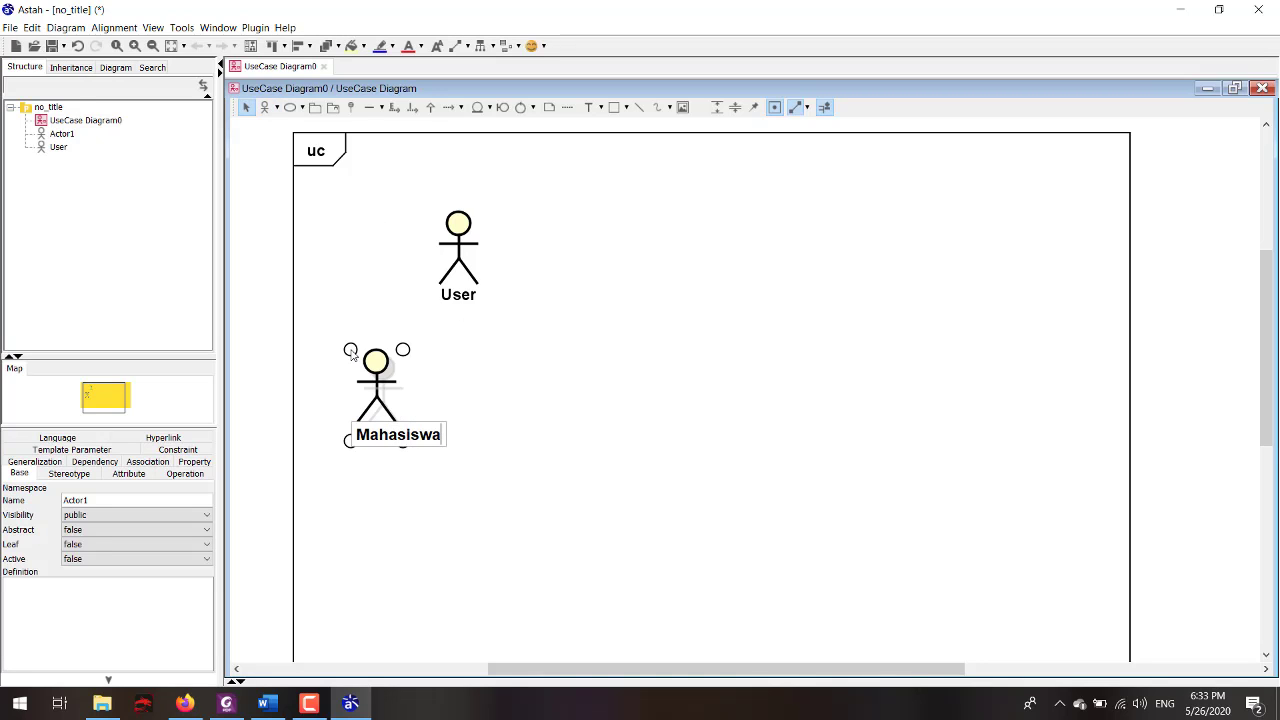
left_click(515, 407)
left_click(264, 107)
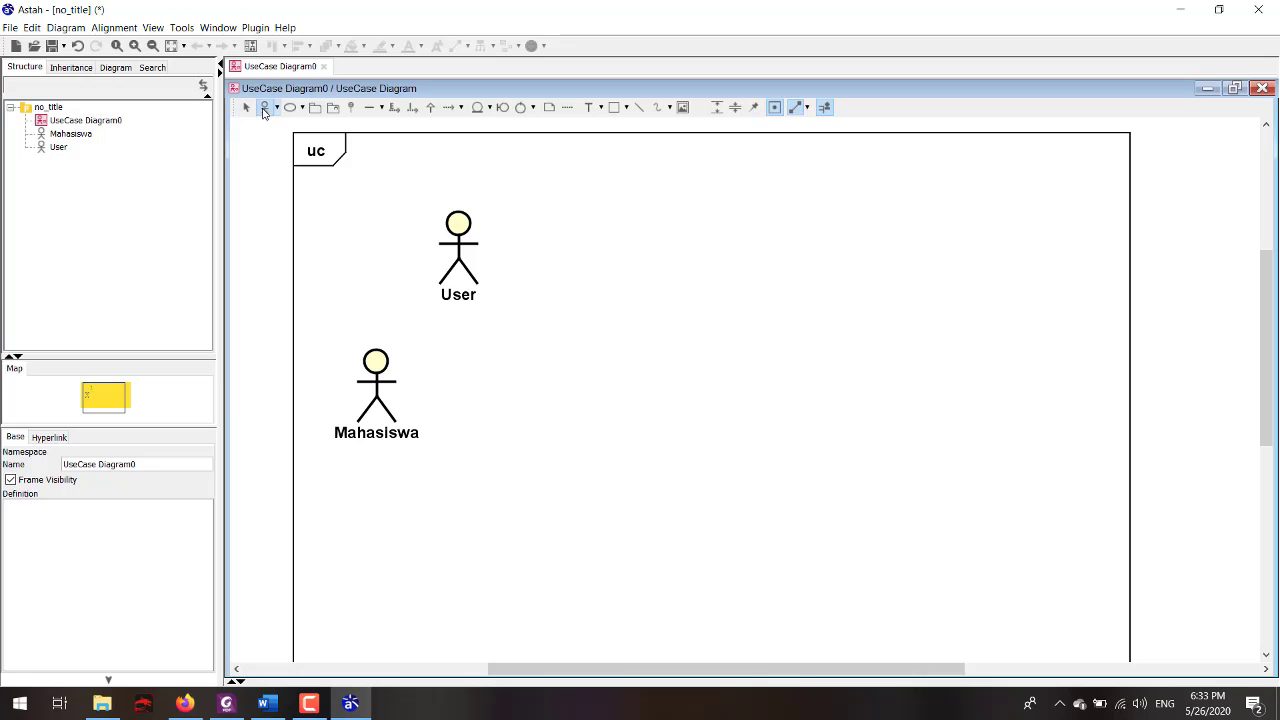
left_click(501, 367)
type("Dosen")
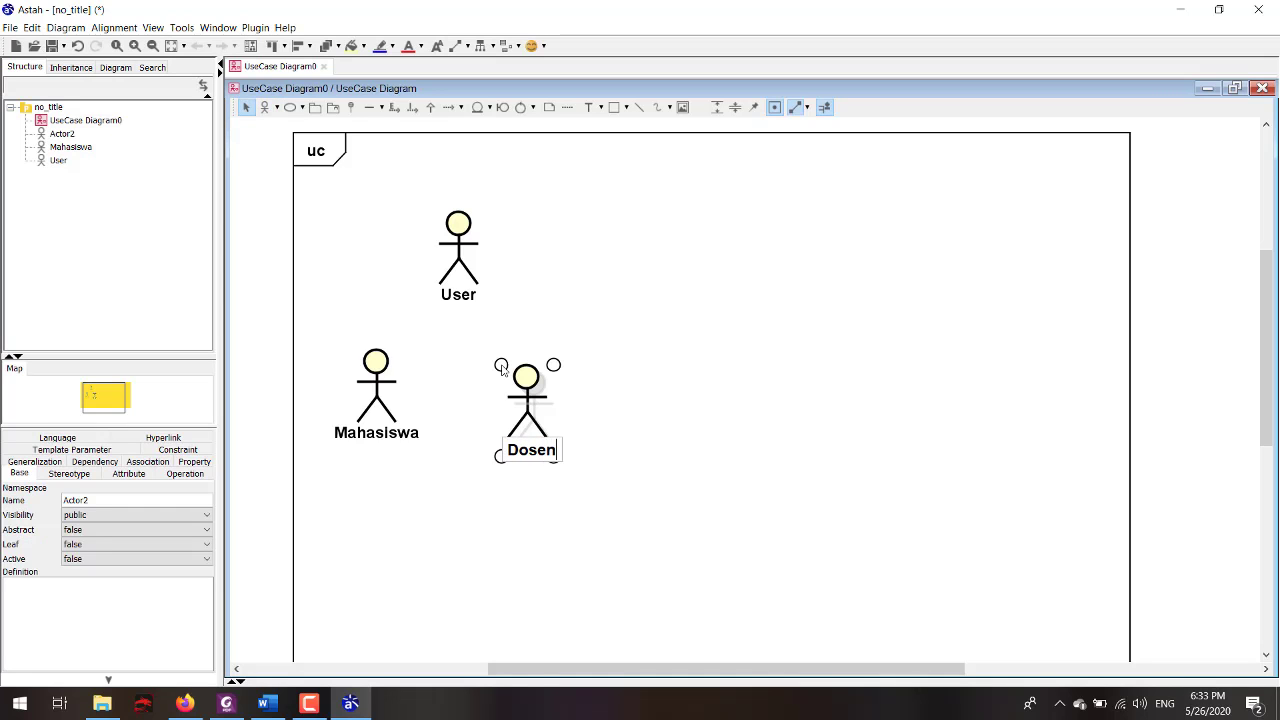
left_click(740, 421)
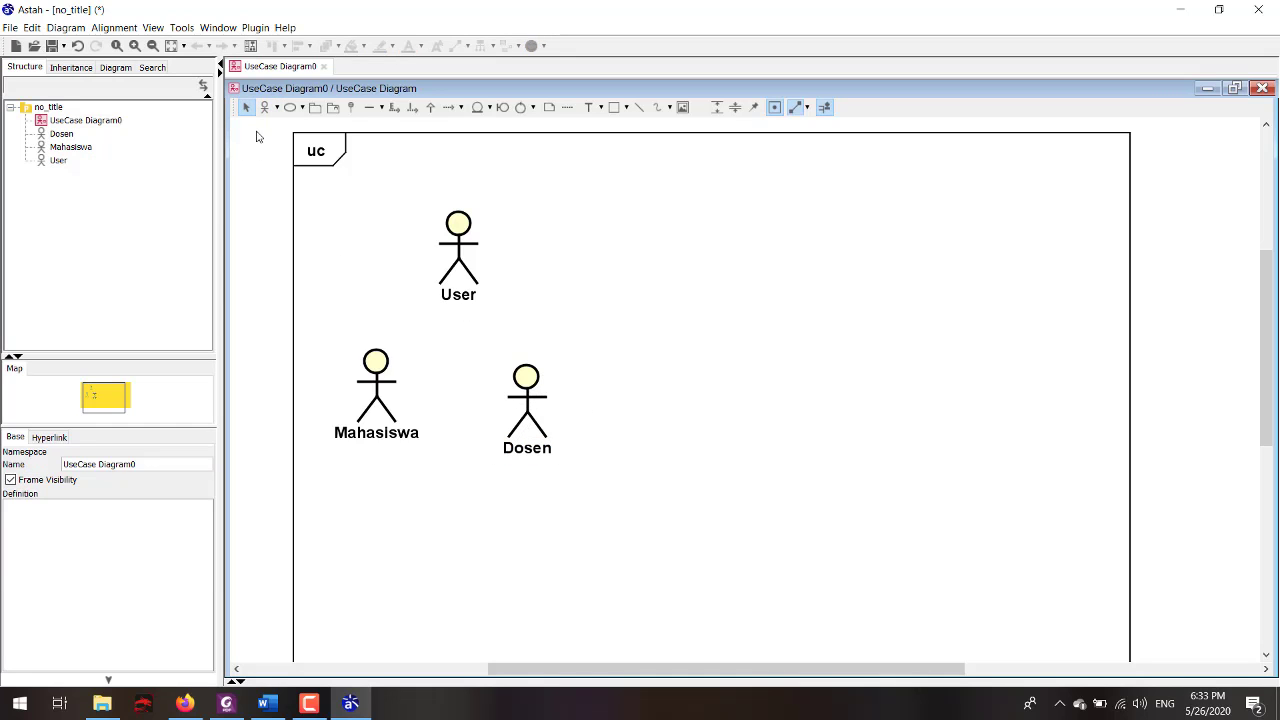
- Add a fourth actor to the lower right of User and name it Pustakawan
left_click(550, 308)
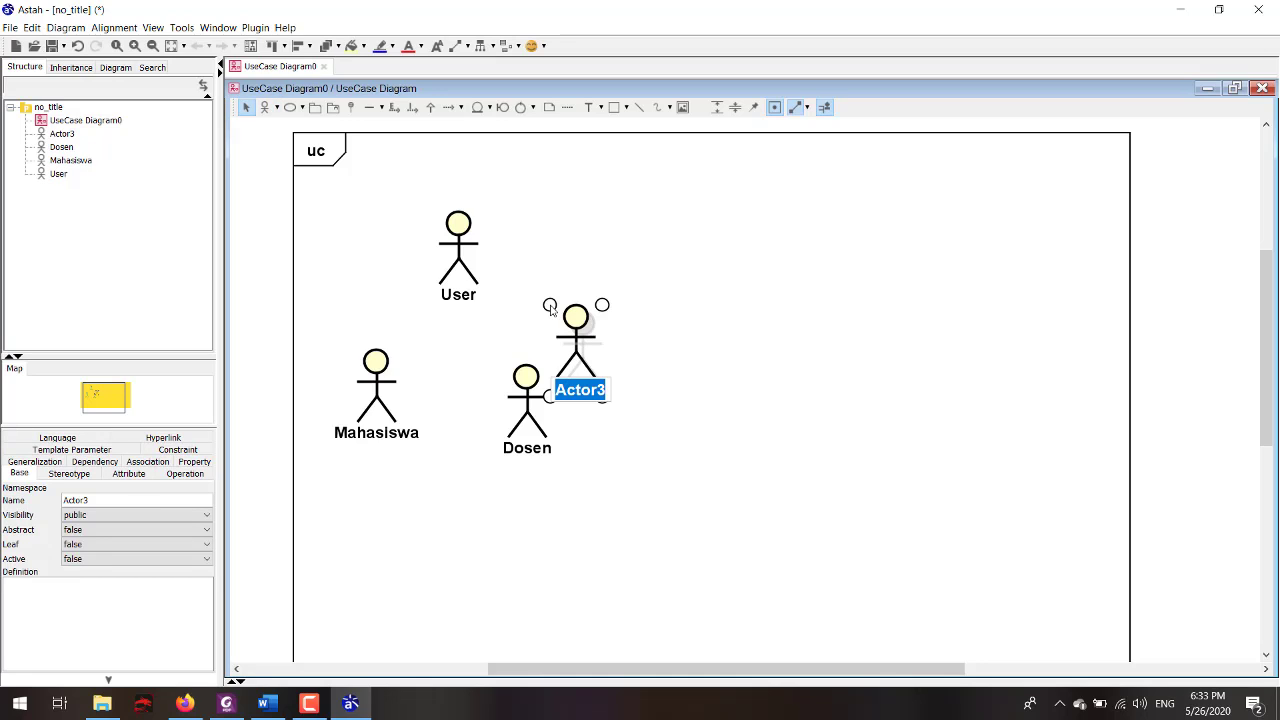
type("Pustakawan")
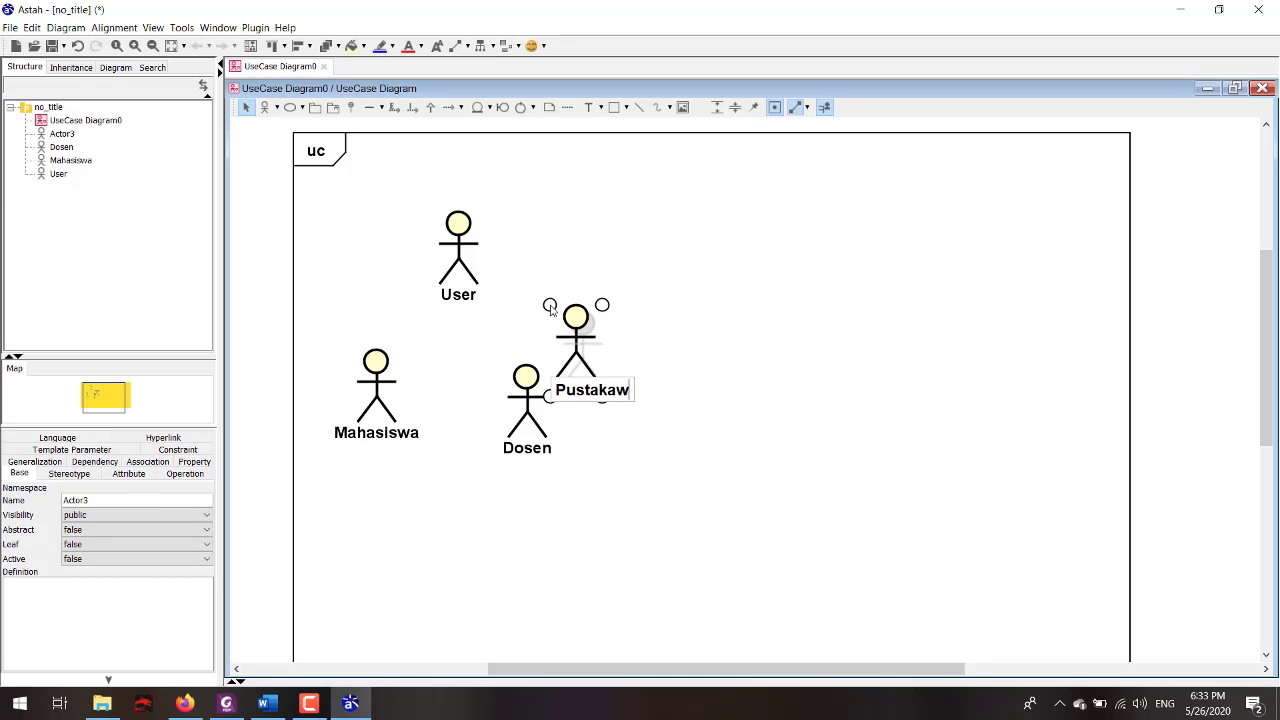
left_click(624, 473)
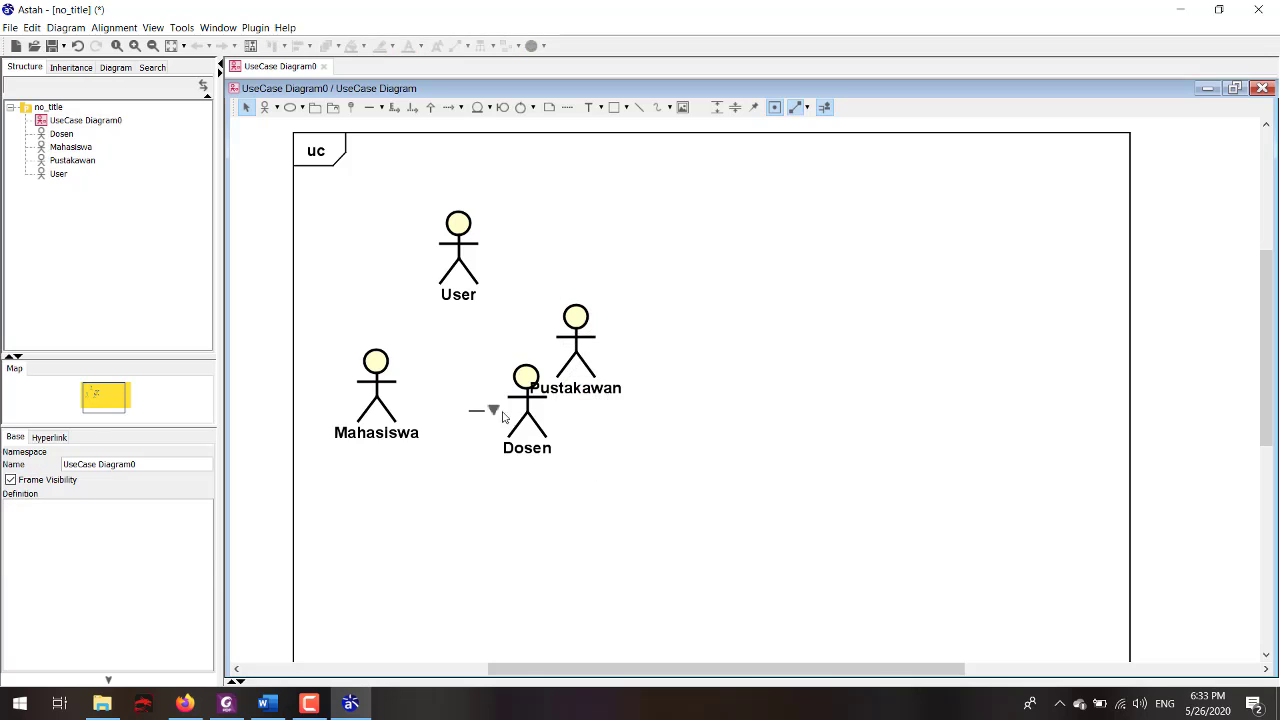
- Rearrange the actors with Pustakawan near the frame's upper edge, User beneath it, and Dosen lower down between Mahasiswa and User
left_click_drag(518, 412, 474, 503)
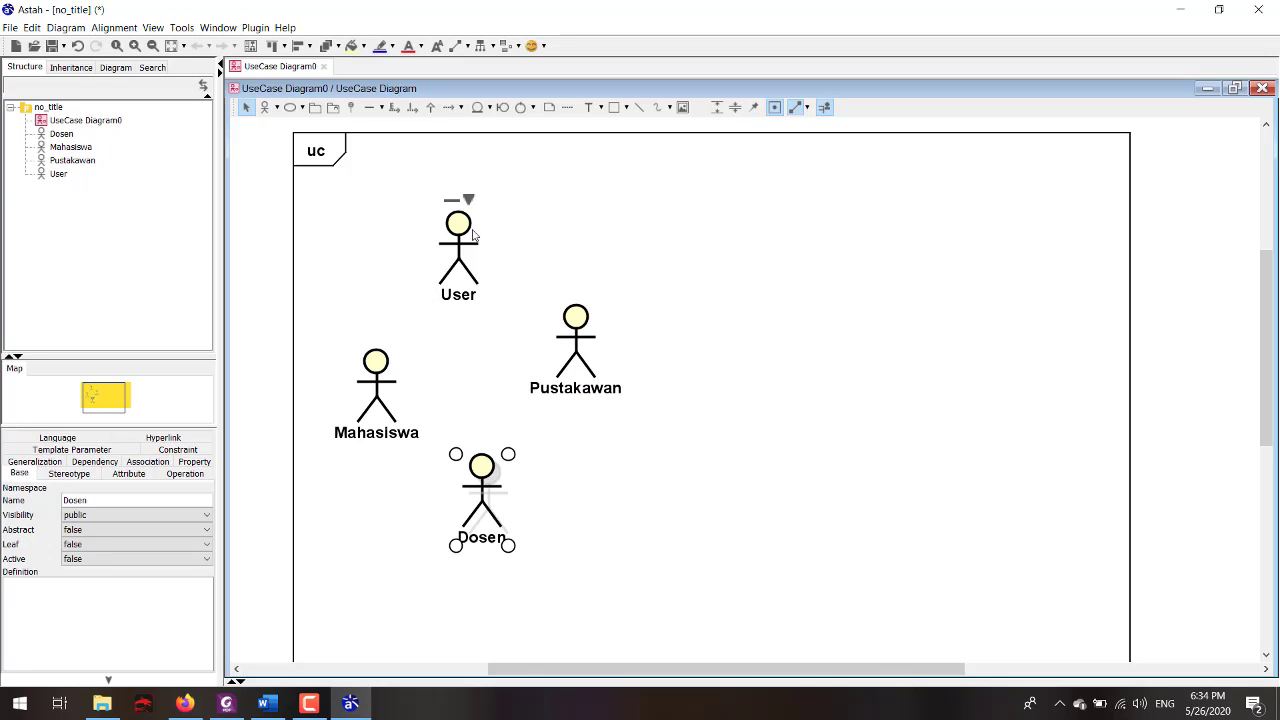
left_click_drag(574, 336, 558, 198)
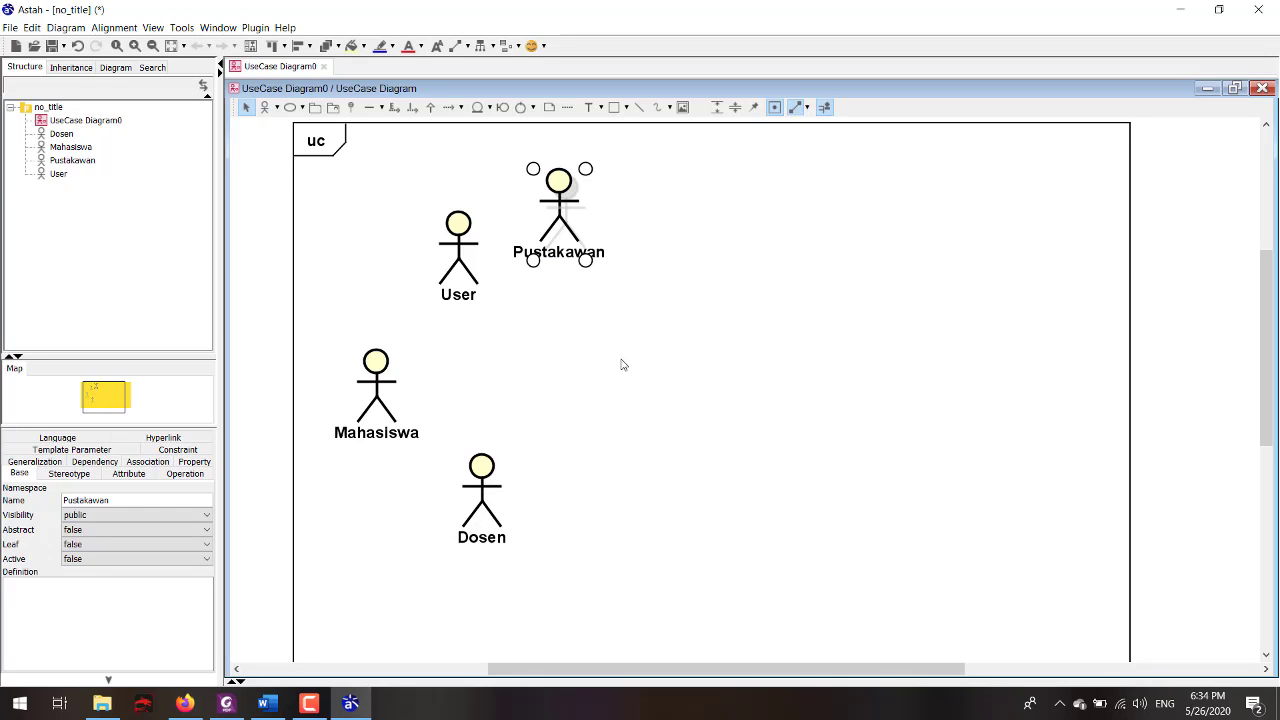
left_click_drag(458, 264, 571, 364)
left_click(553, 136)
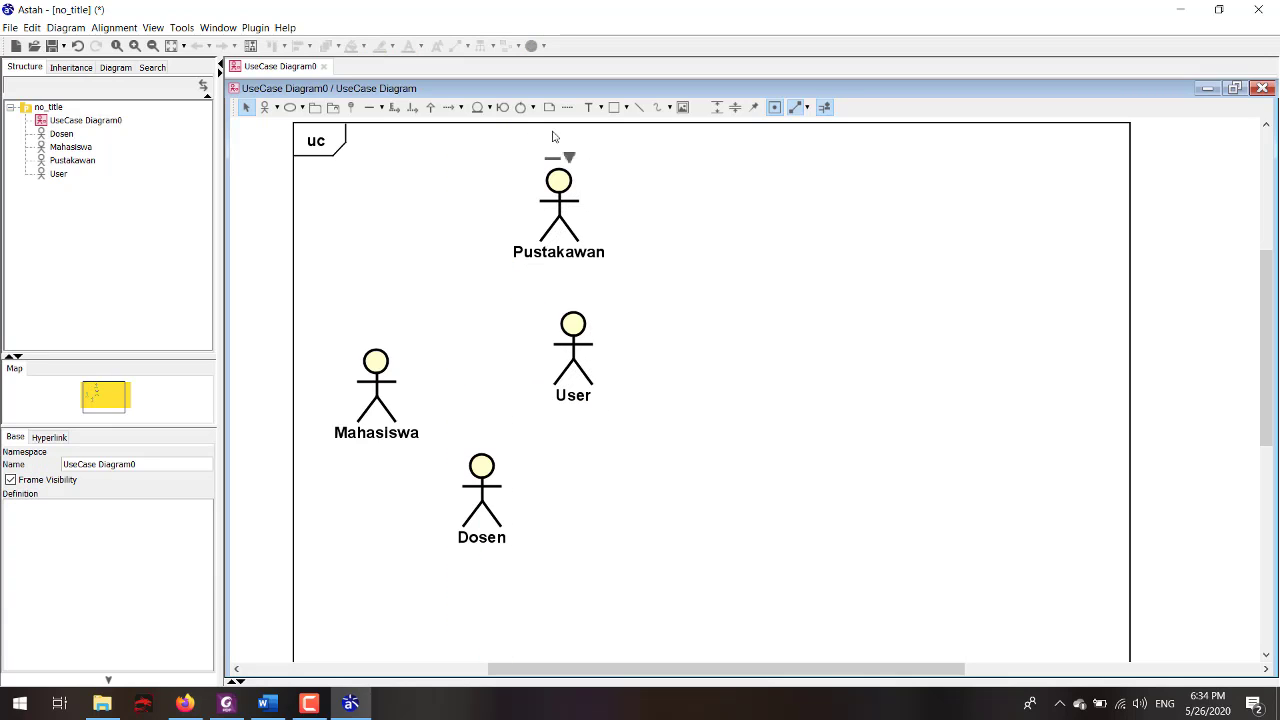
- Draw generalization arrows from Pustakawan, Mahasiswa and Dosen to the User actor
left_click(431, 107)
left_click_drag(553, 224, 571, 330)
left_click(431, 107)
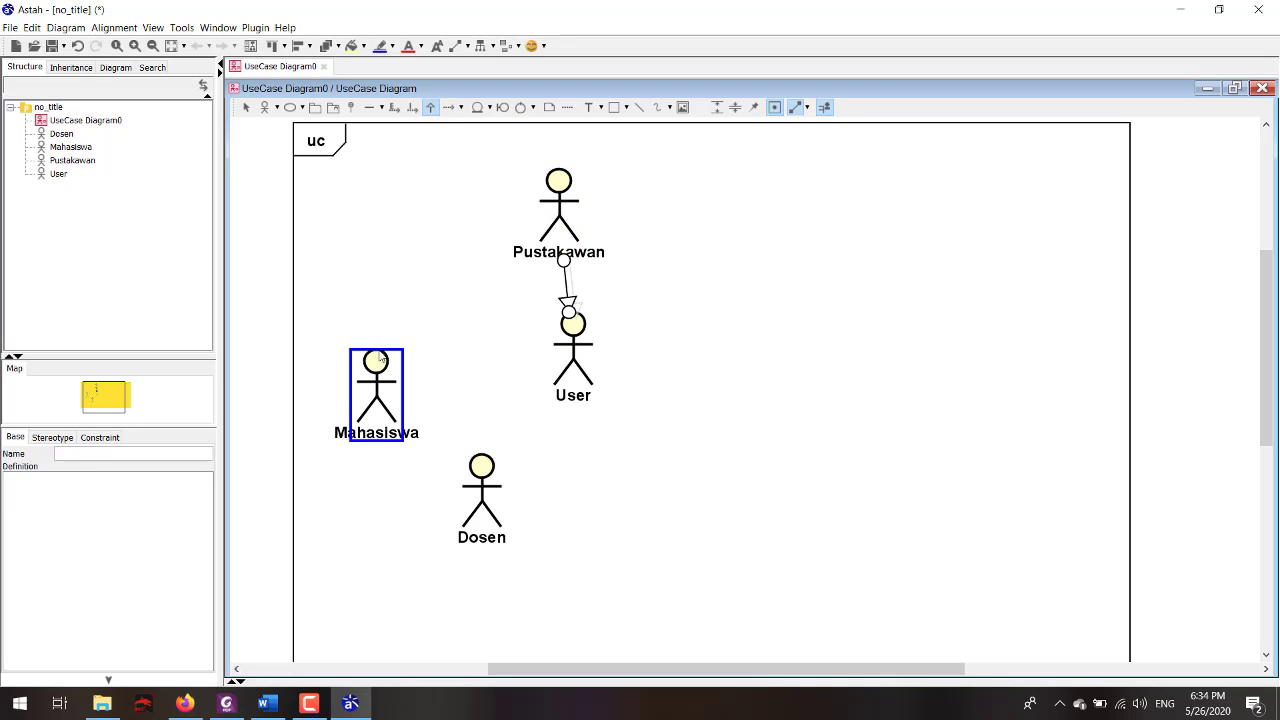
left_click_drag(380, 388, 590, 367)
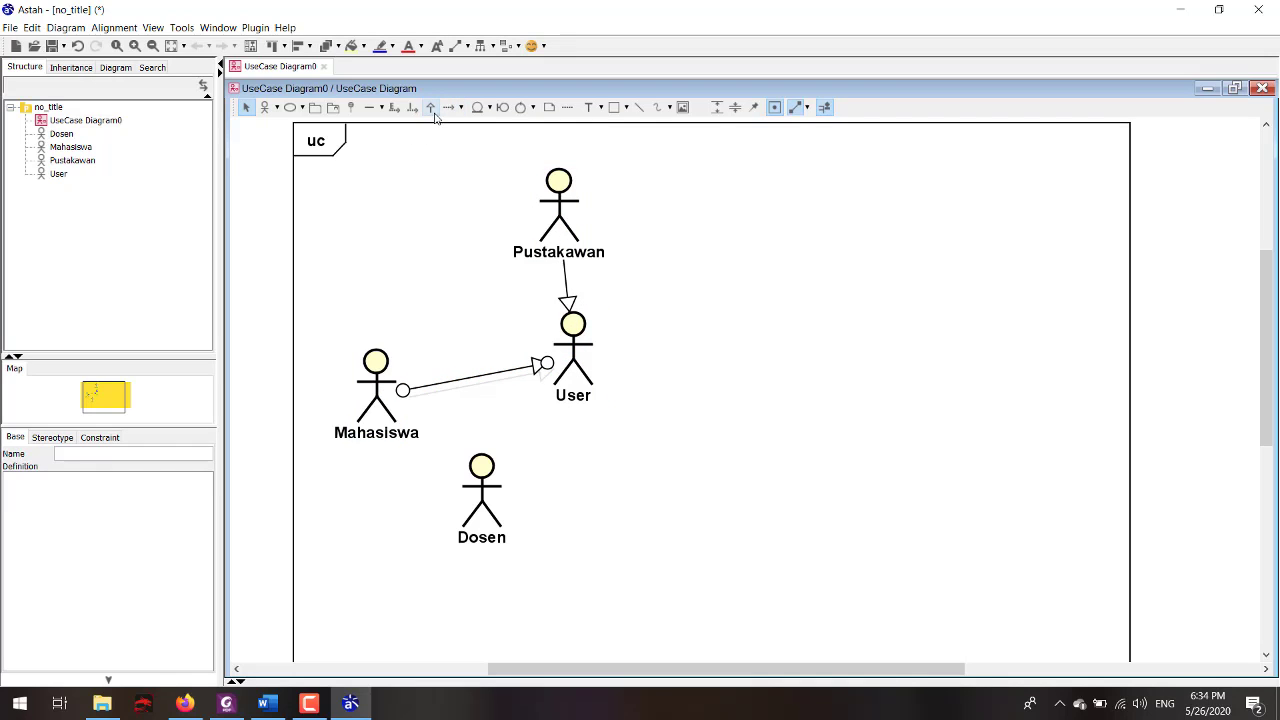
left_click_drag(482, 495, 572, 355)
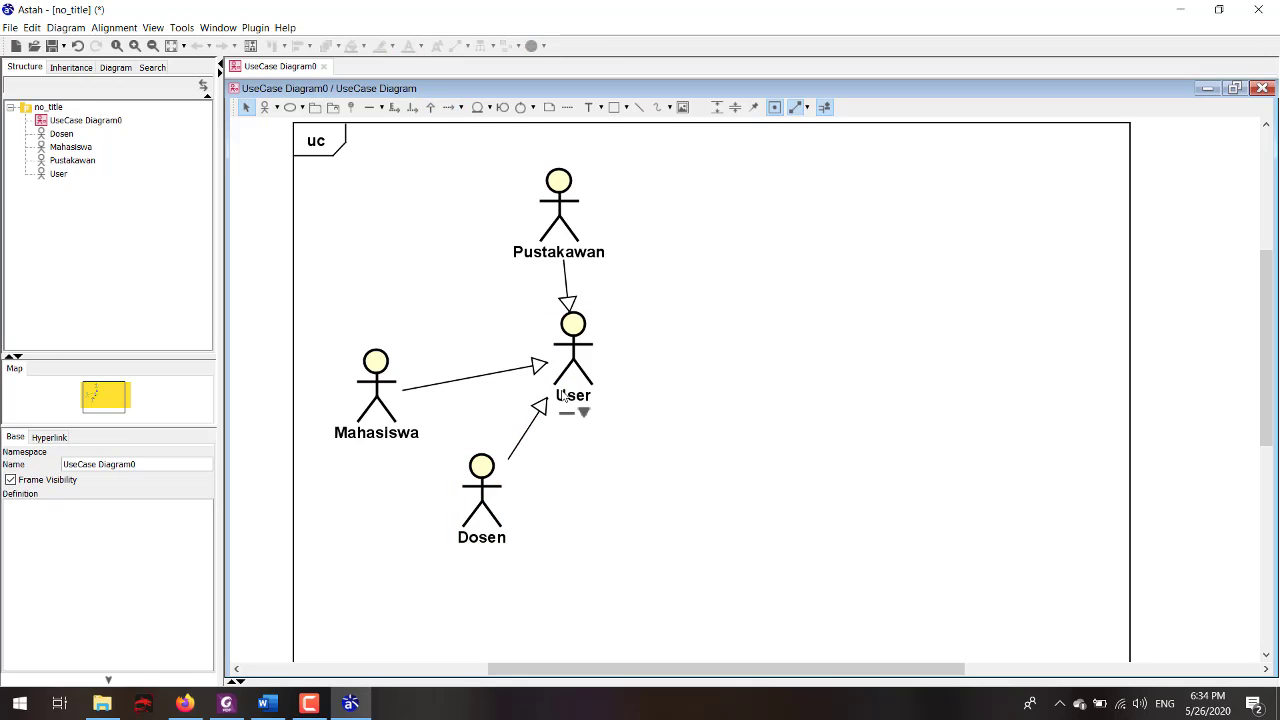
- Align the actors around User, with Dosen to its left, Mahasiswa straight below and Pustakawan straight above
left_click_drag(377, 385, 422, 343)
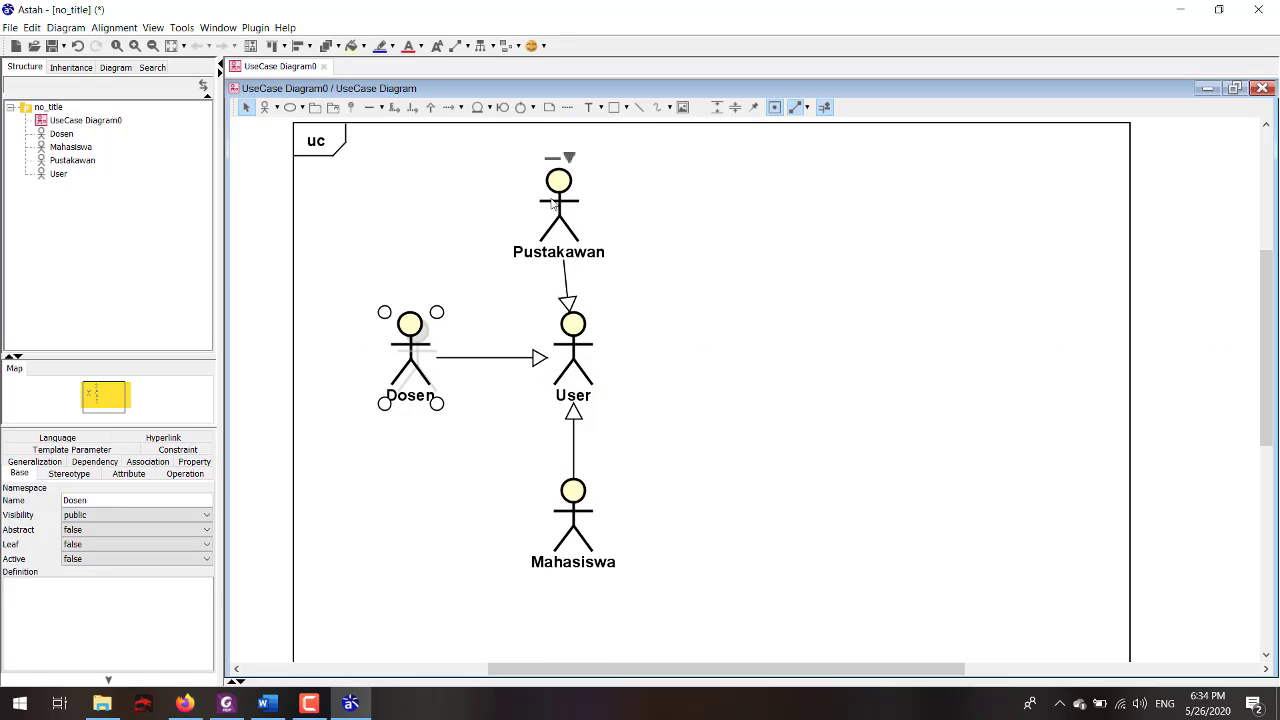
left_click_drag(565, 218, 579, 207)
left_click(668, 406)
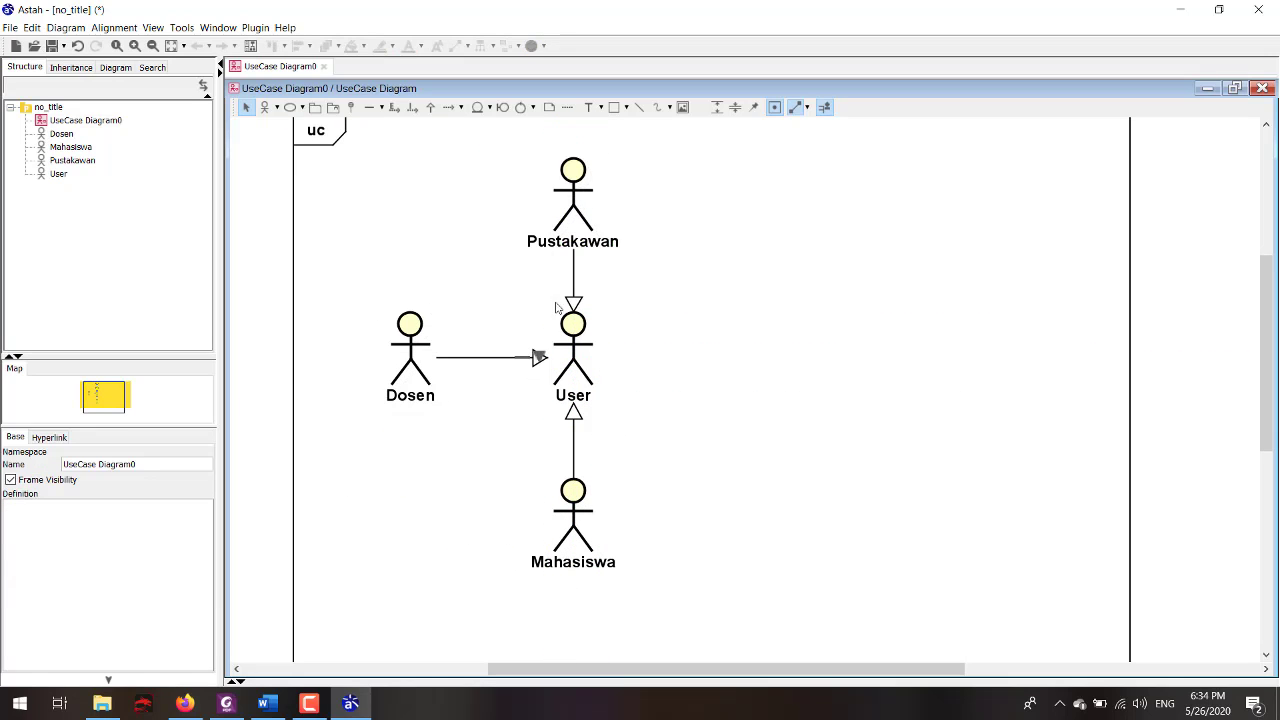
- Add a use case to the right of the Pustakawan actor and name it Peminjaman Buku
scroll(696, 422, "down", 1)
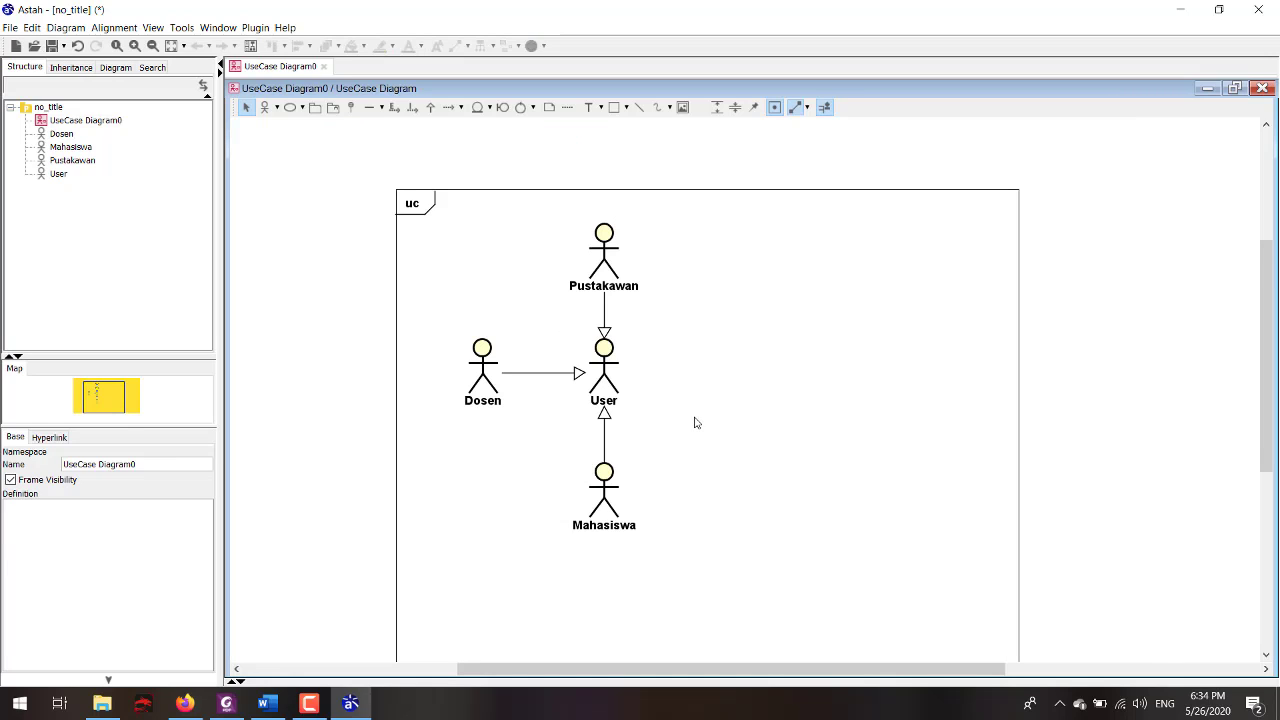
scroll(696, 422, "down", 1)
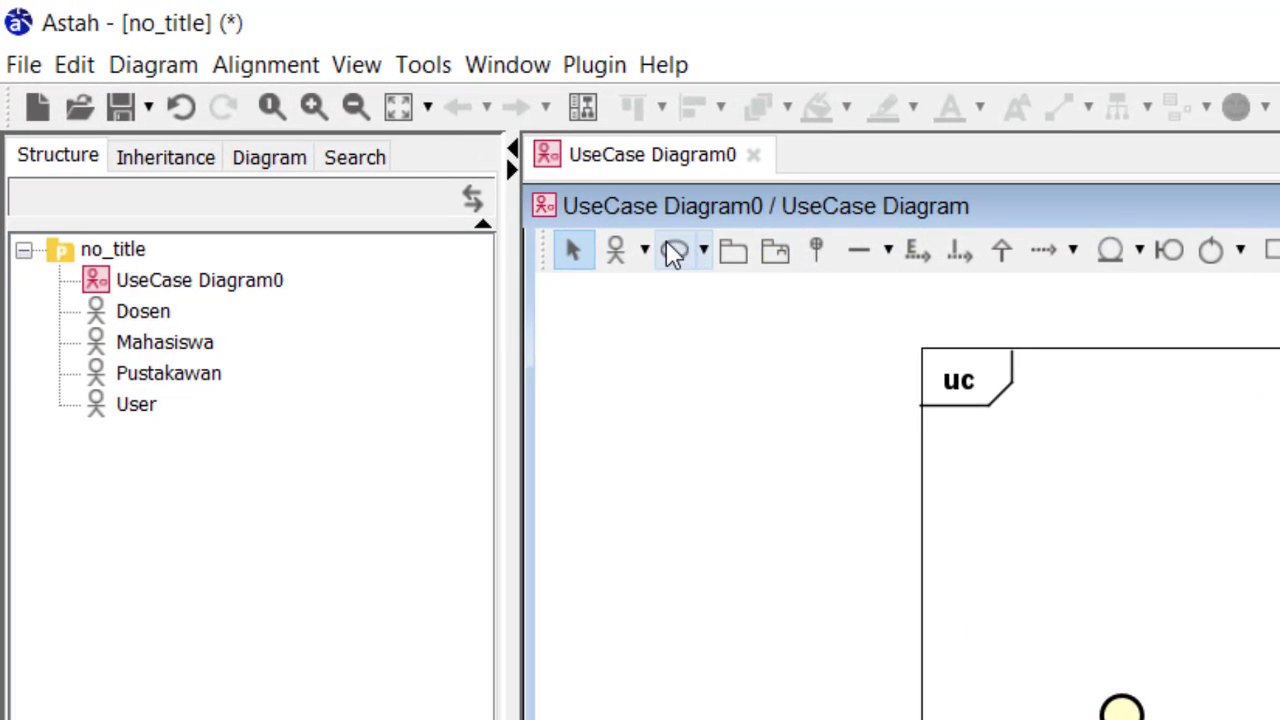
left_click(676, 252)
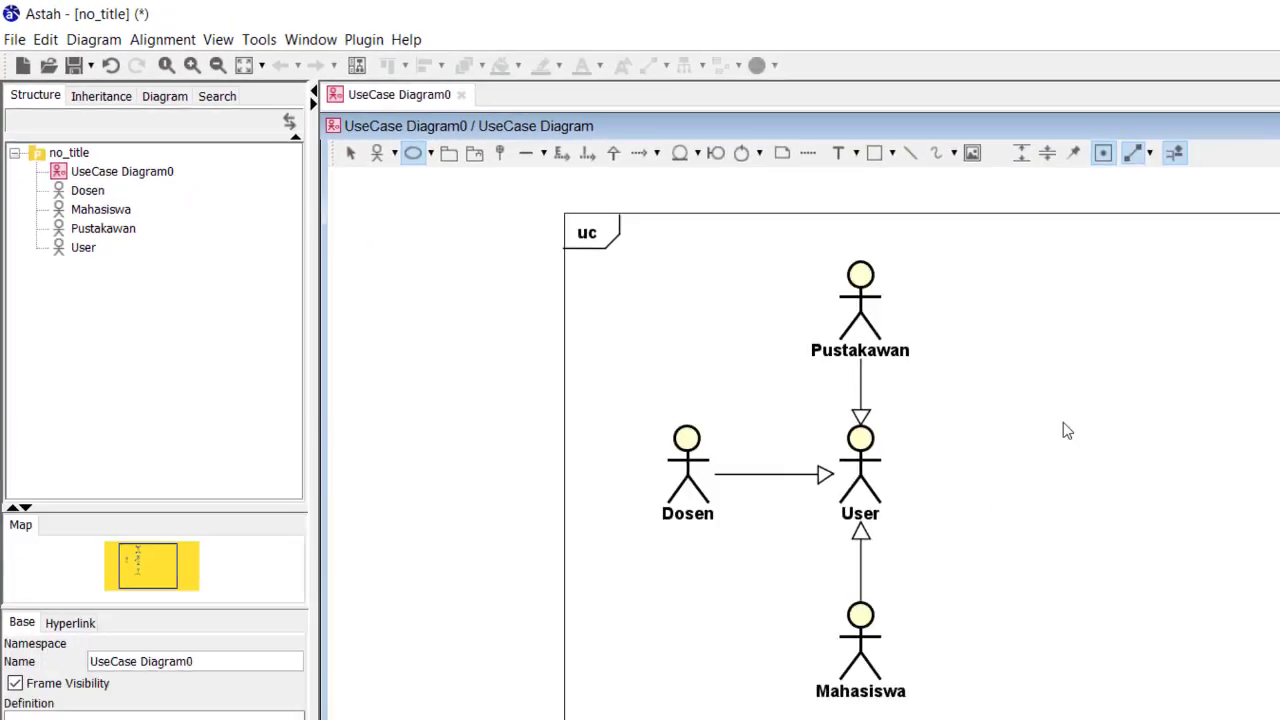
left_click(1067, 430)
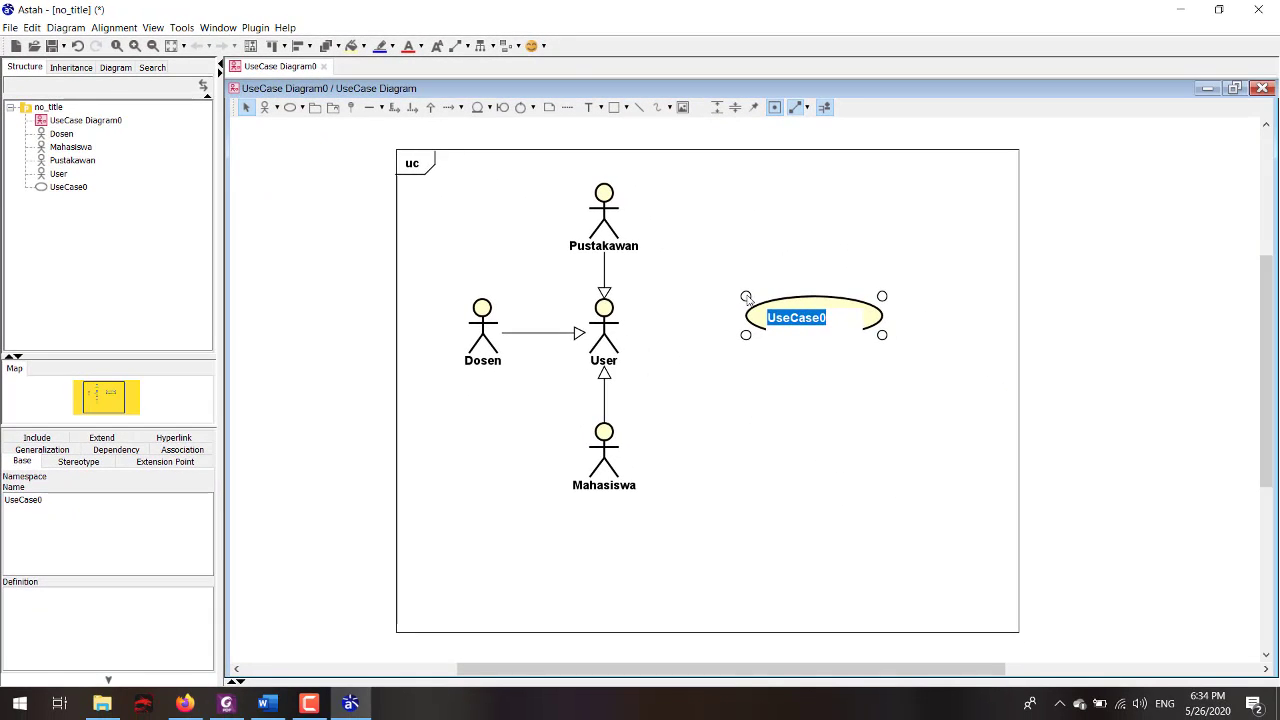
left_click_drag(823, 308, 765, 250)
left_click(761, 256)
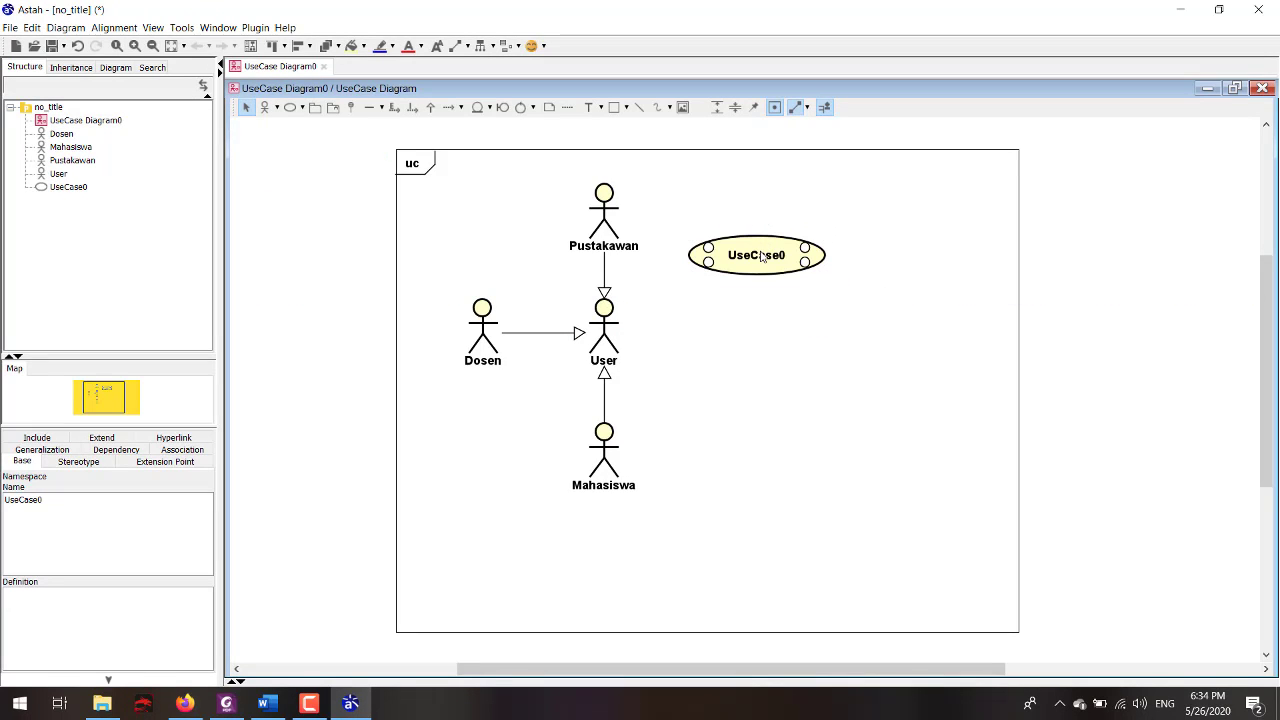
type("Peminjama")
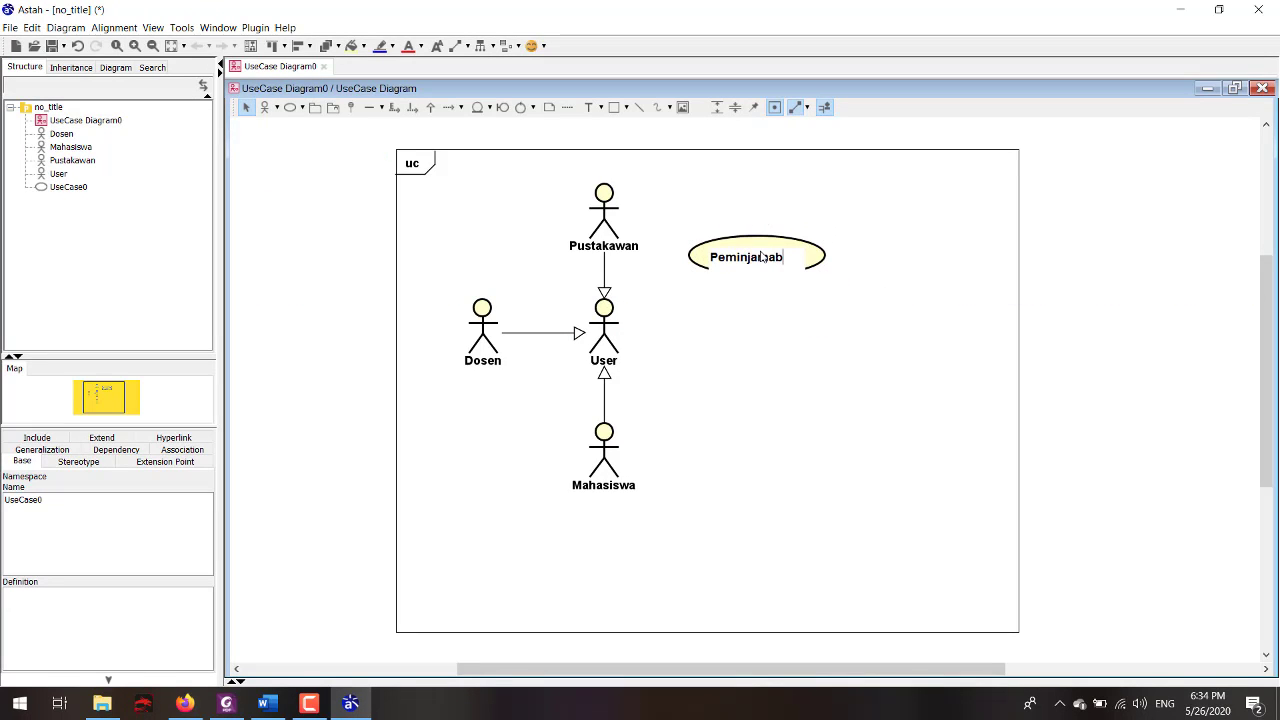
type("n Buku")
left_click(785, 332)
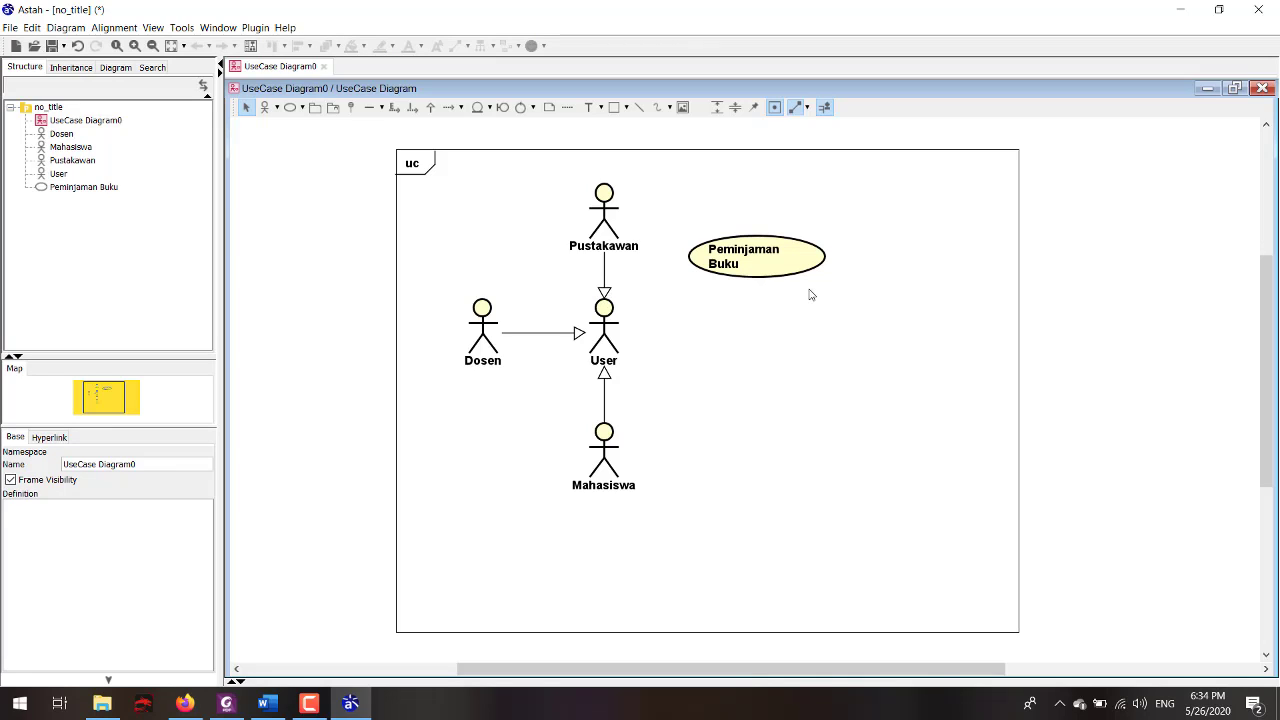
- Move the Peminjaman Buku use case level with the User actor and add a use case named Login to its right
left_click_drag(788, 269, 803, 350)
left_click(815, 422)
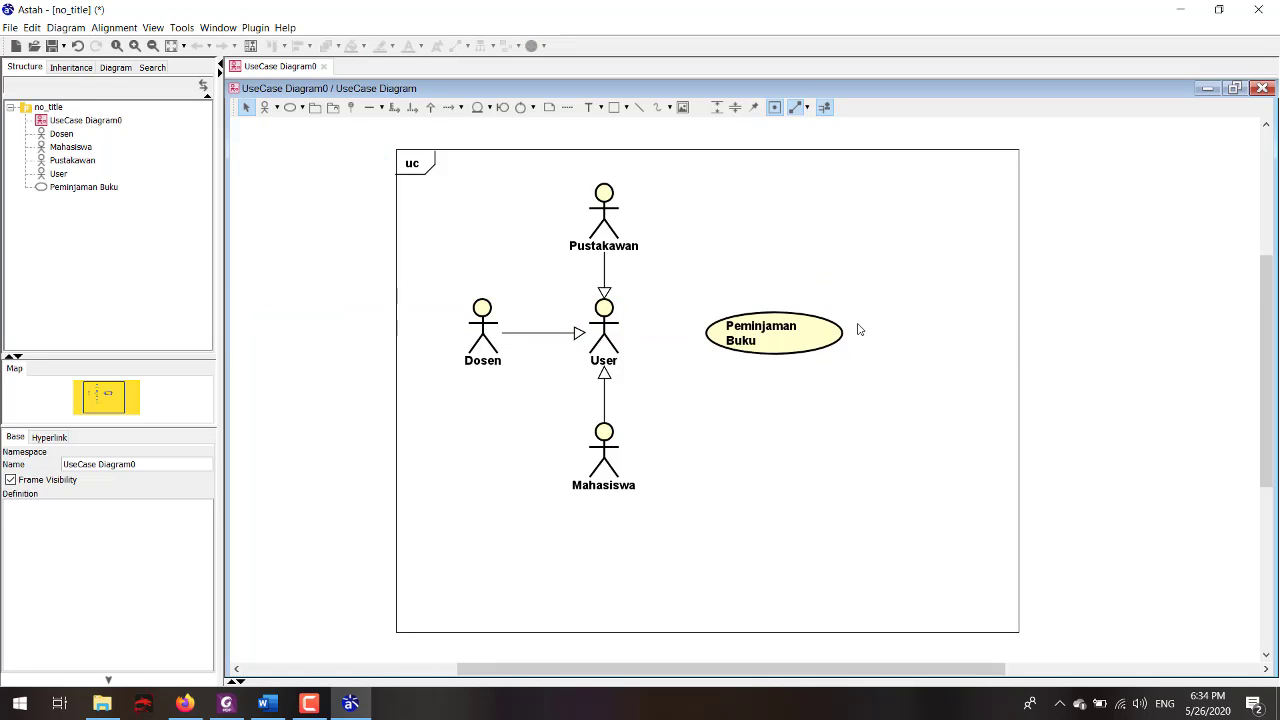
left_click(290, 108)
left_click(937, 344)
type("L")
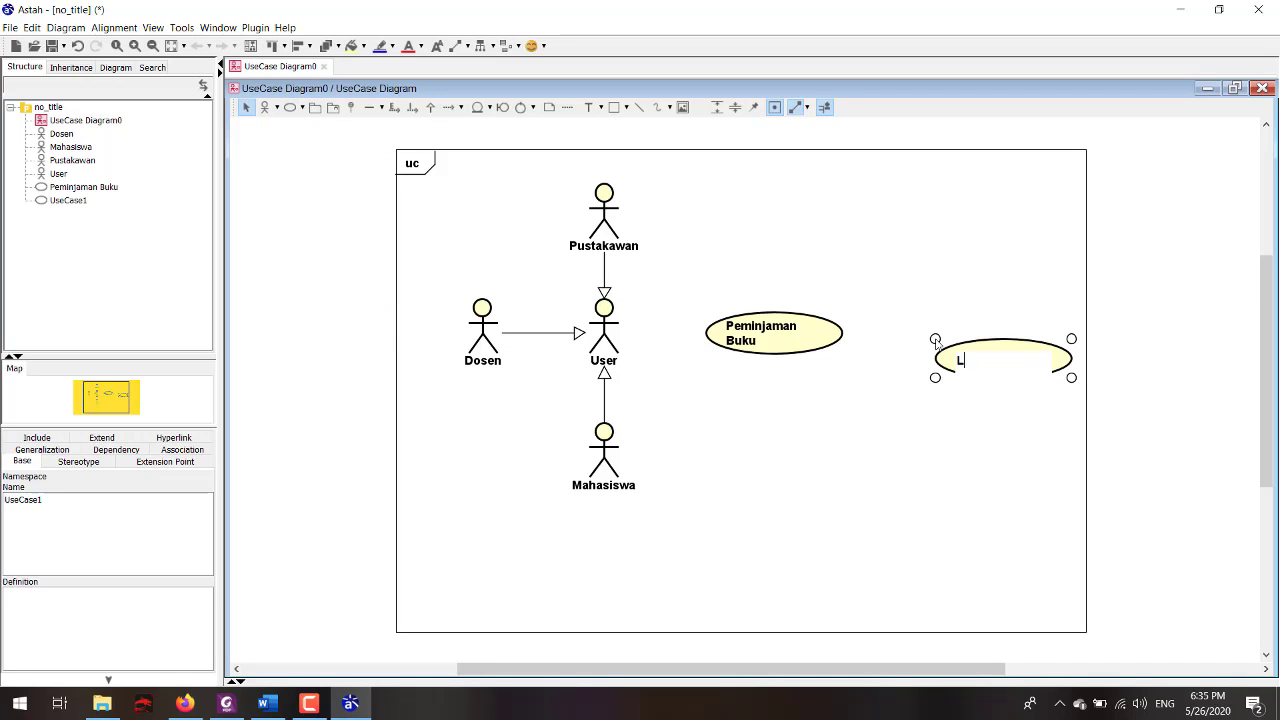
type("ogin")
left_click(895, 288)
left_click_drag(986, 346, 962, 322)
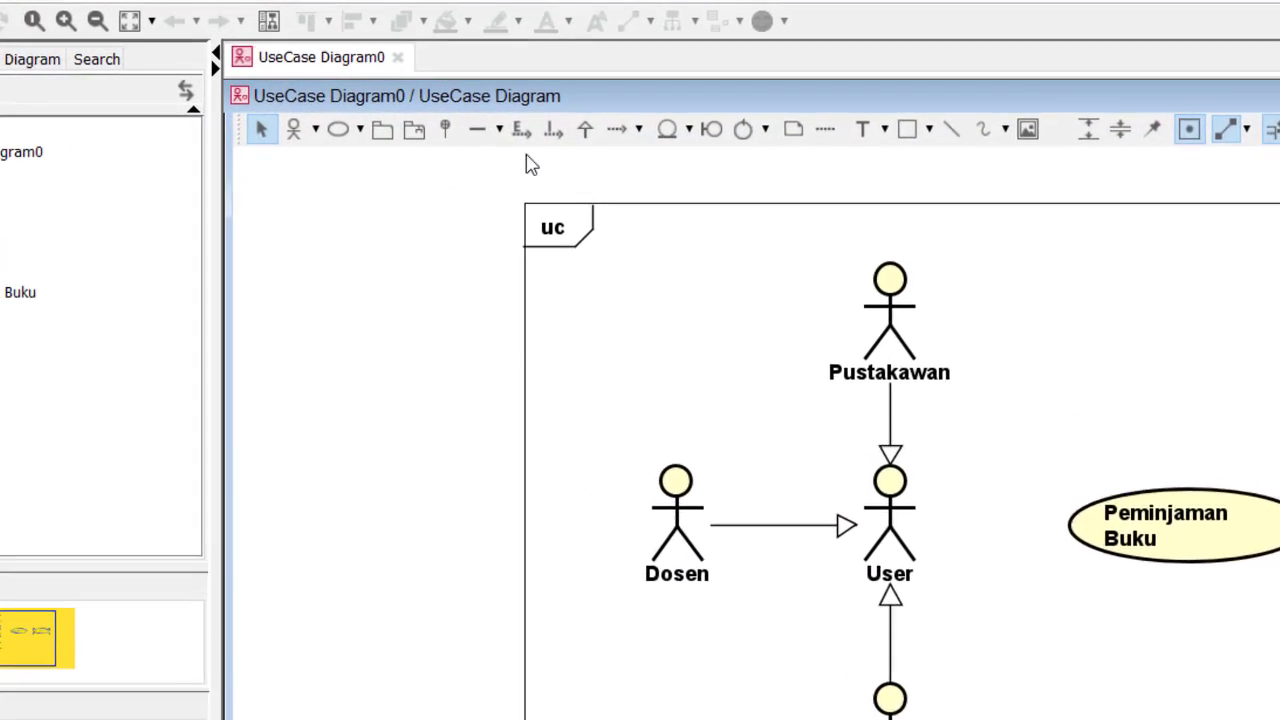
- Draw an include relationship from the Peminjaman Buku use case to the Login use case
left_click(422, 116)
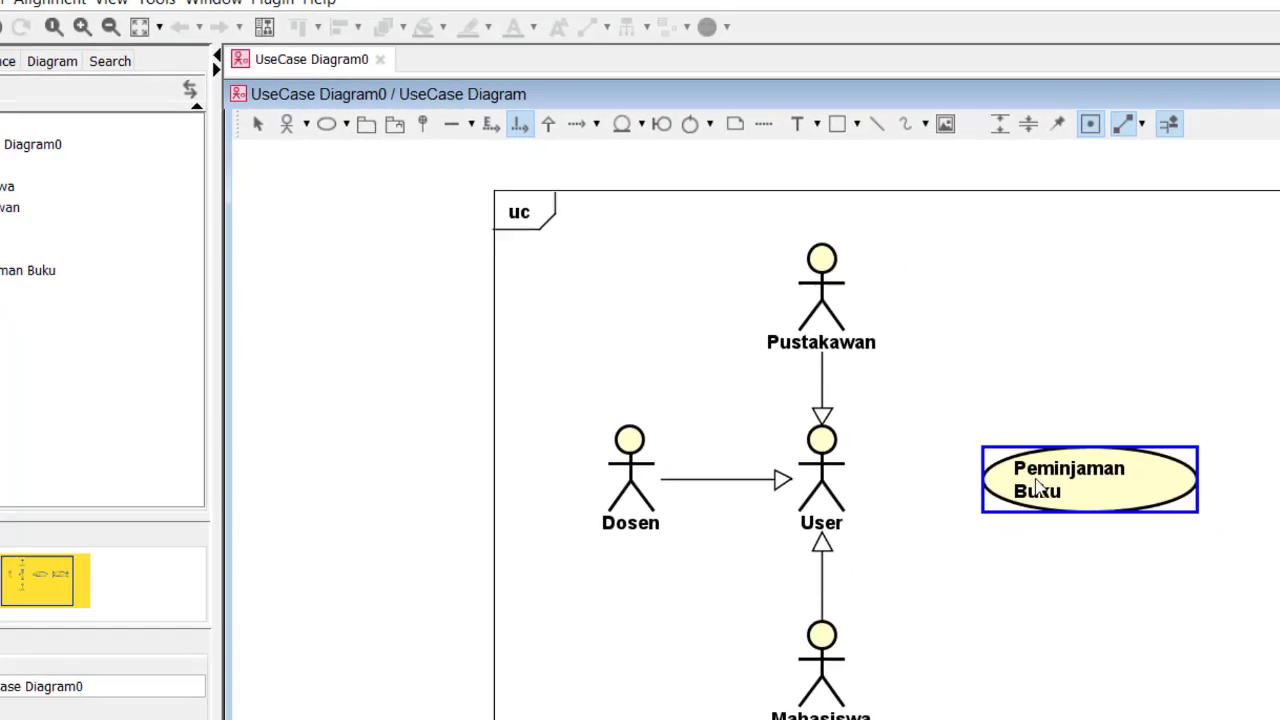
left_click_drag(1077, 486, 1279, 491)
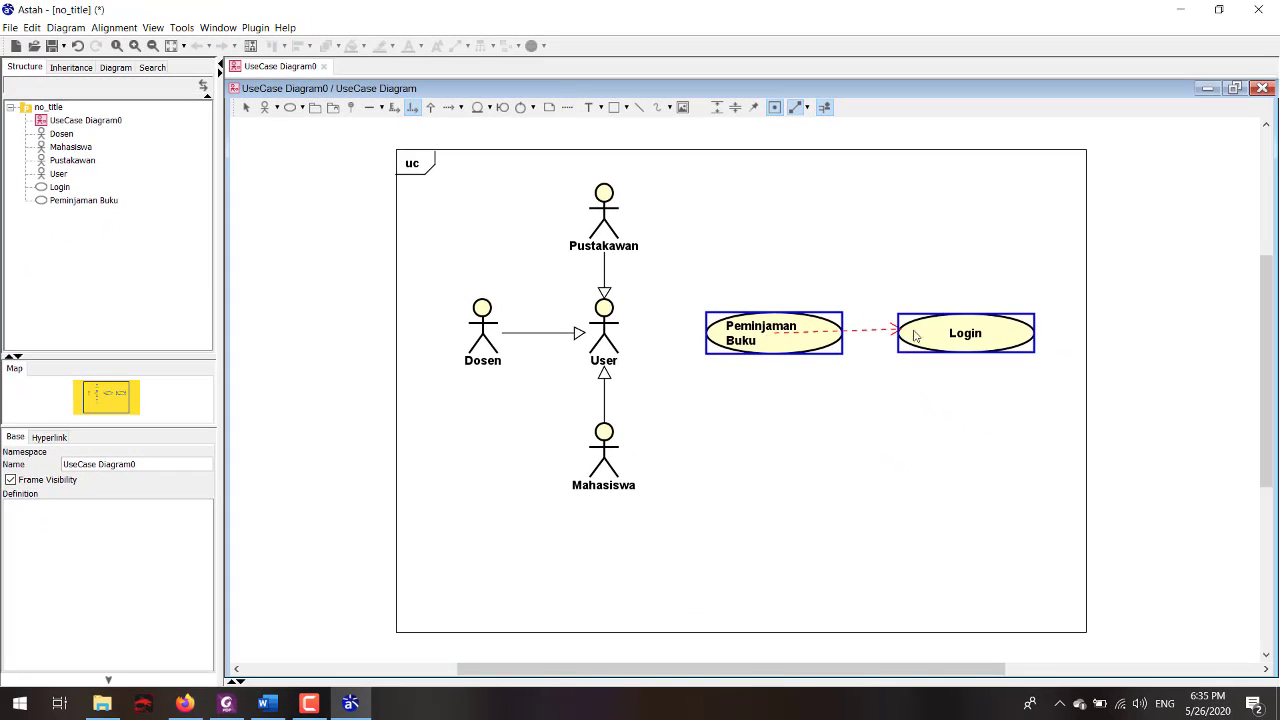
left_click(923, 397)
- Connect the User actor to Peminjaman Buku with an association and shift Login slightly right to lengthen the include arrow
left_click(374, 108)
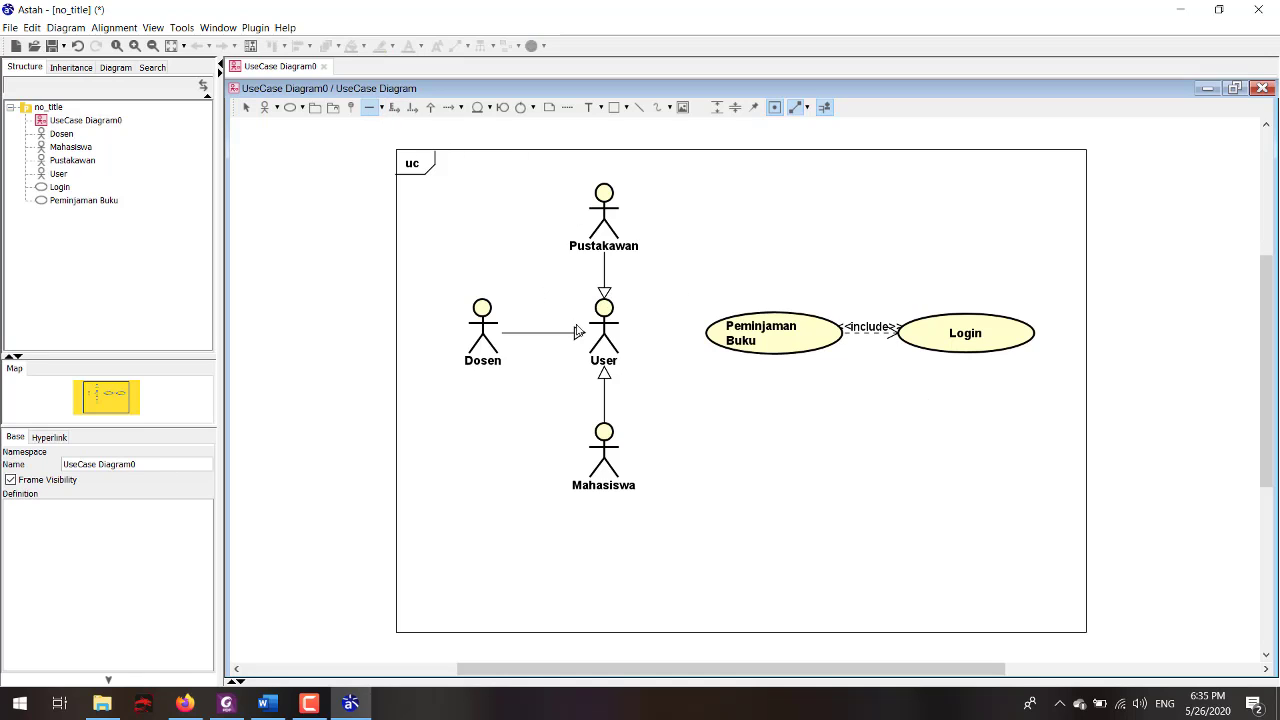
left_click_drag(604, 330, 742, 334)
left_click(769, 455)
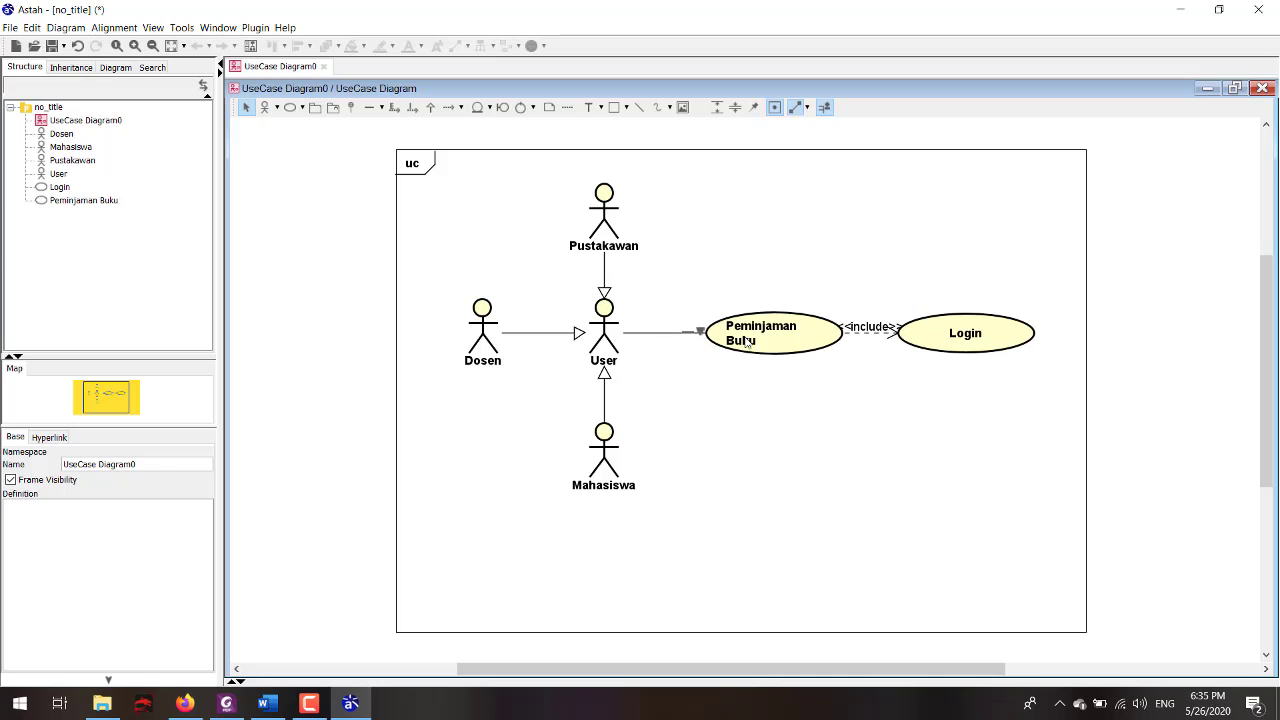
left_click_drag(957, 333, 969, 328)
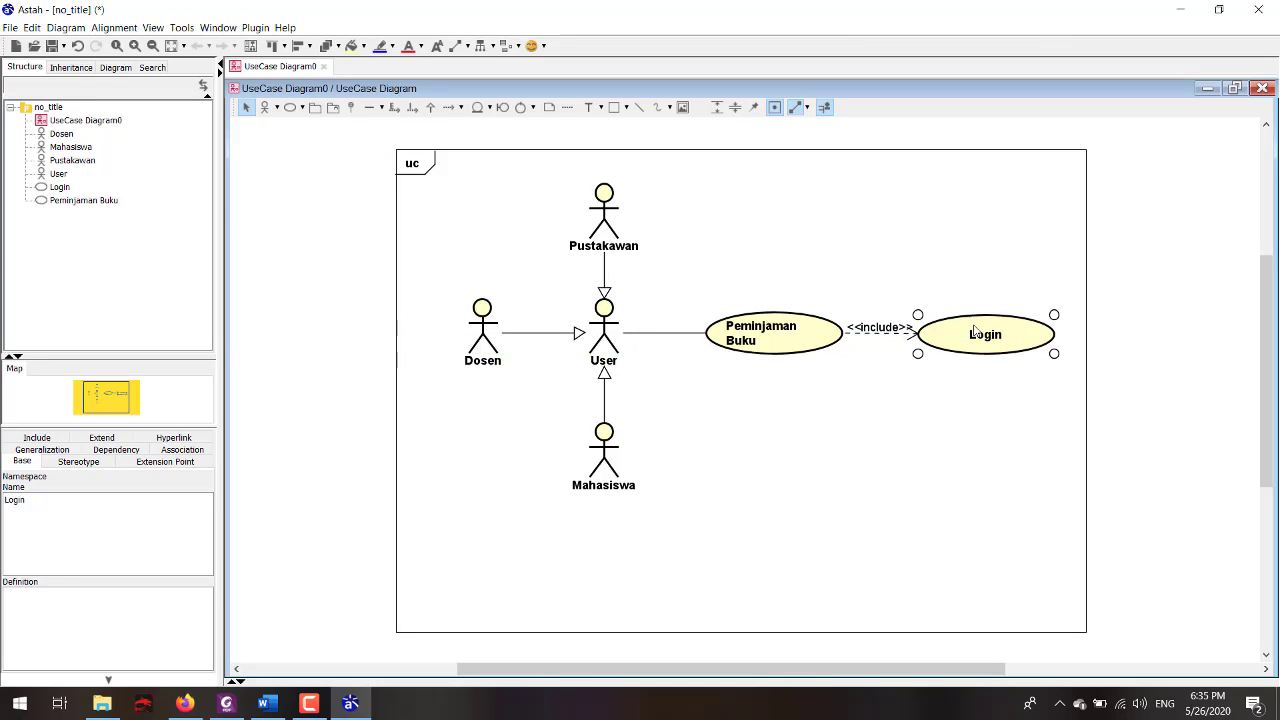
left_click(903, 320)
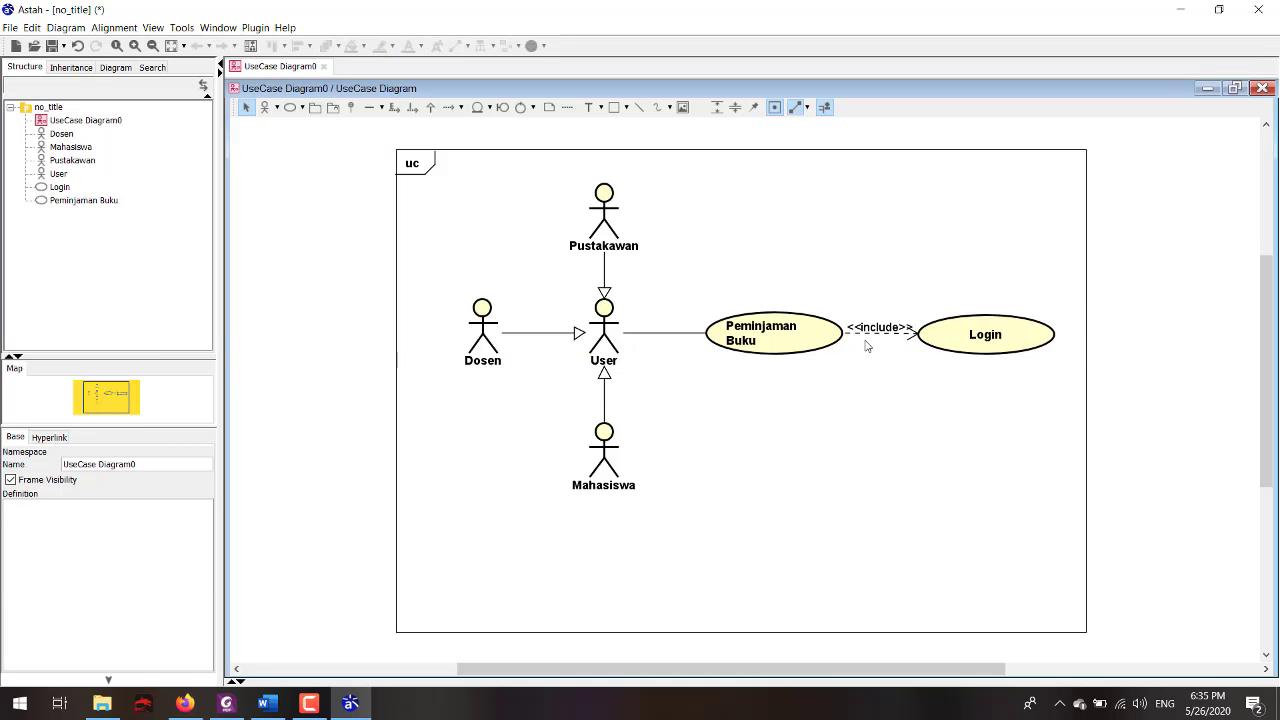
- Add a use case named Pencarian Buku and place it directly below Peminjaman Buku
left_click(289, 108)
left_click(748, 401)
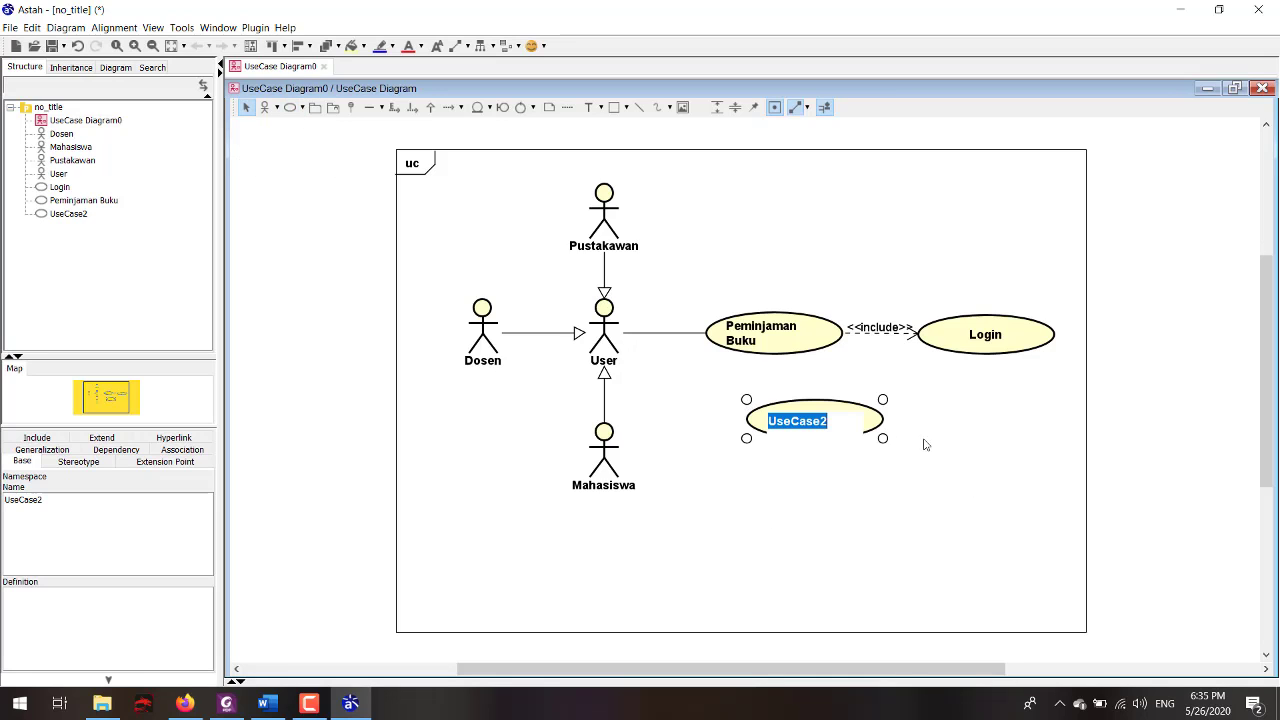
type("Penca")
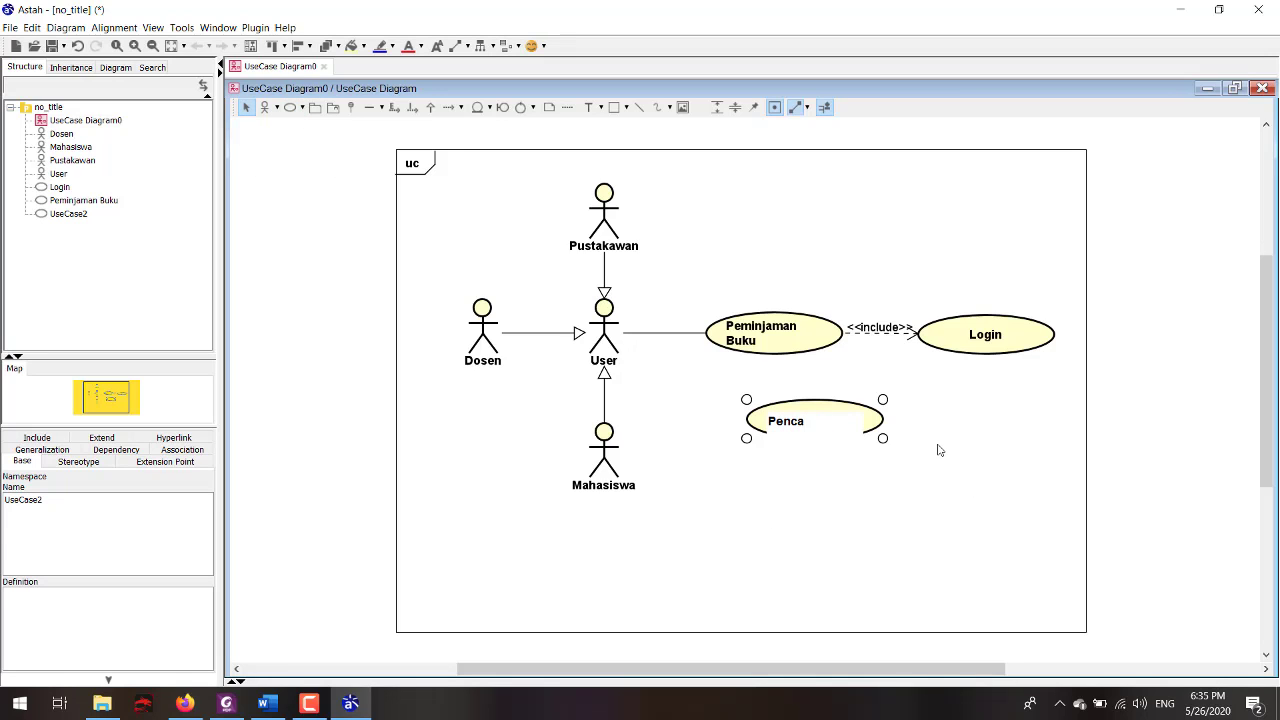
type("rian Buku")
left_click(921, 547)
left_click_drag(824, 422, 785, 424)
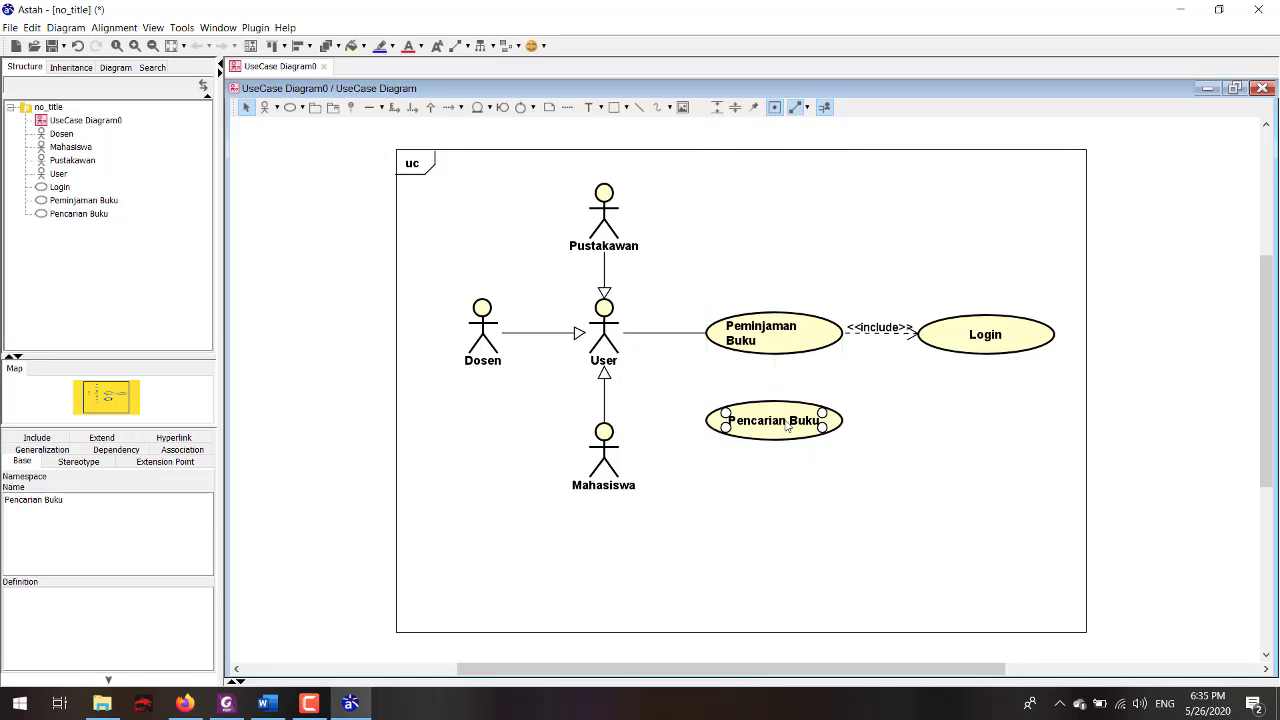
left_click(831, 527)
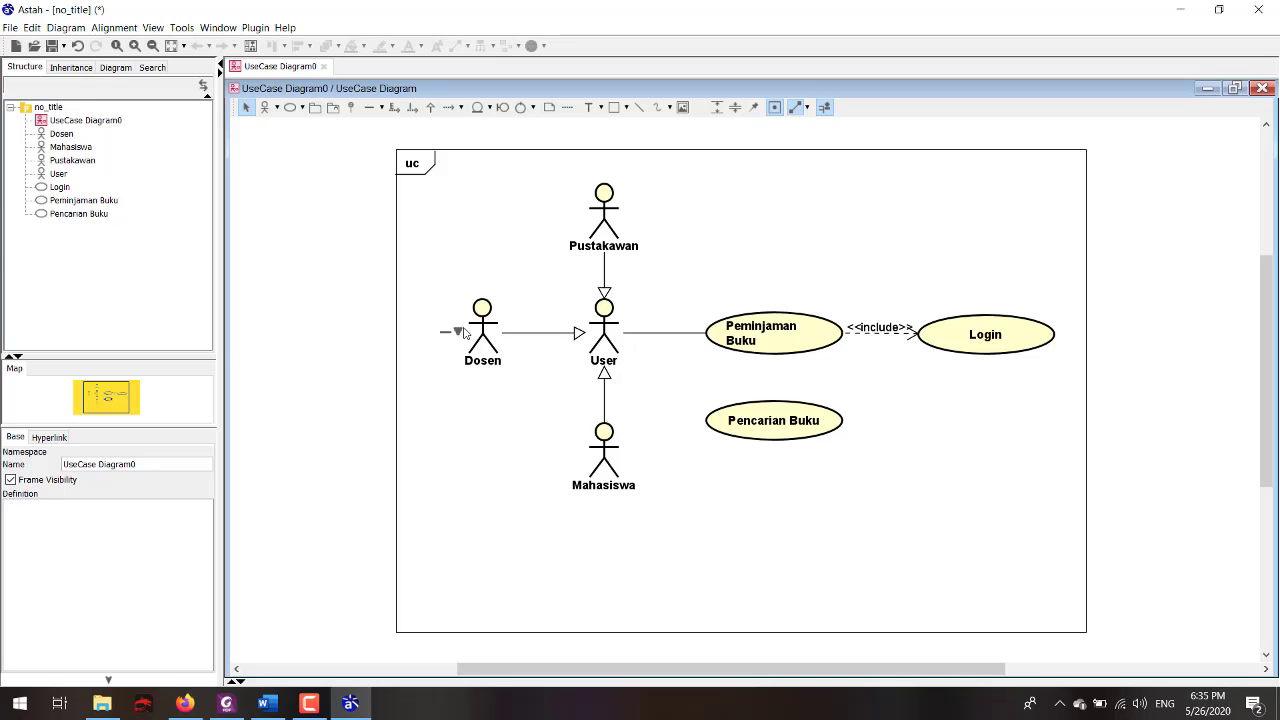
mouse_move(617, 232)
left_click_drag(775, 418, 775, 425)
left_click(788, 537)
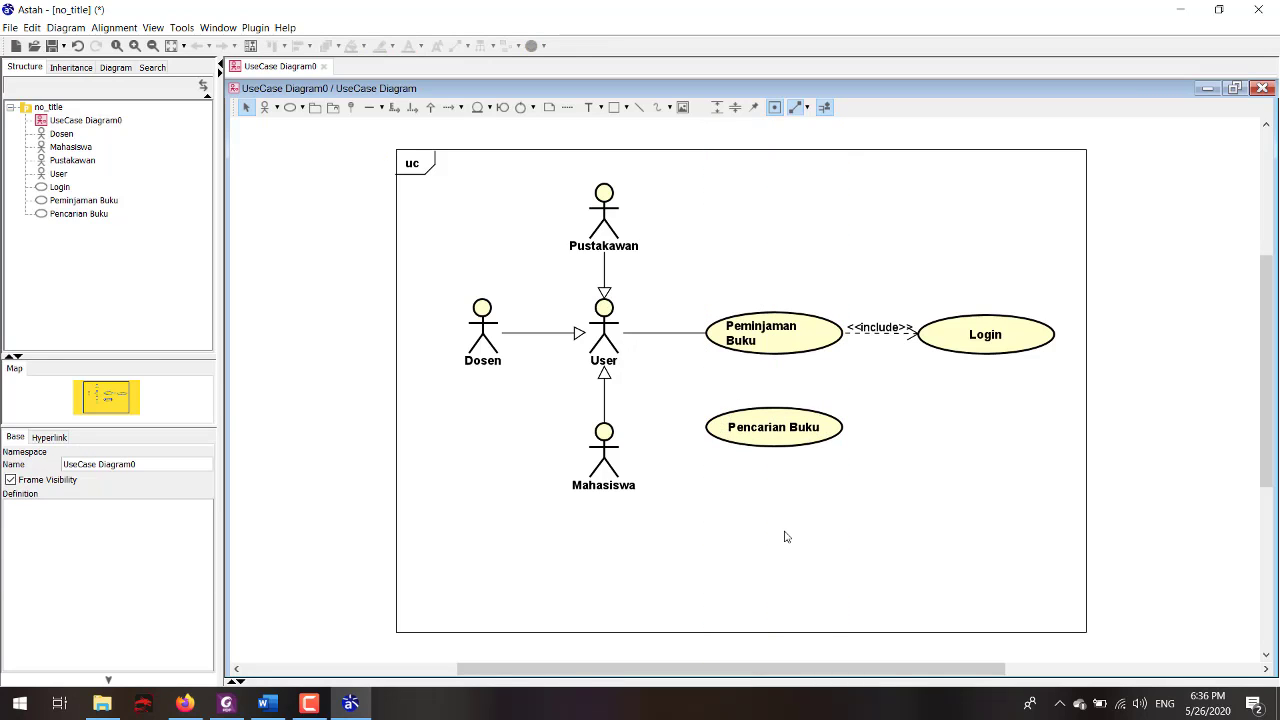
- Draw an extend relationship from the Pencarian Buku use case to the Peminjaman Buku use case
left_click(395, 107)
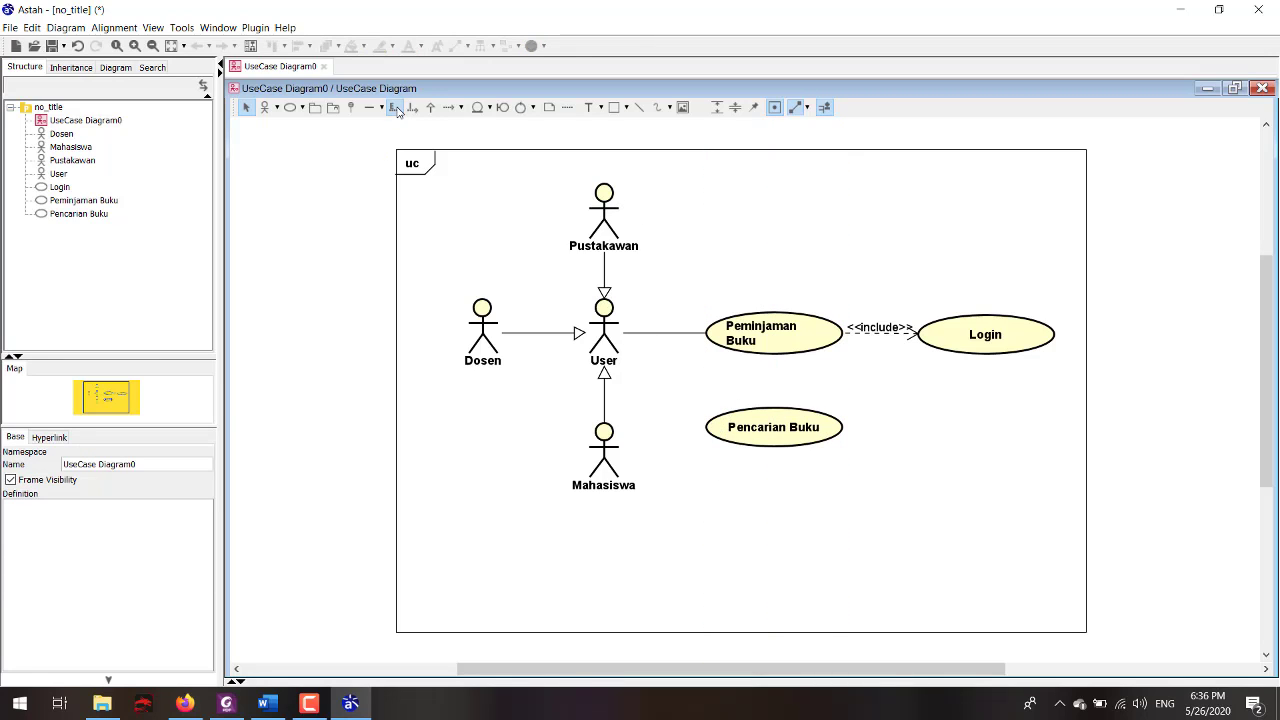
left_click(773, 434)
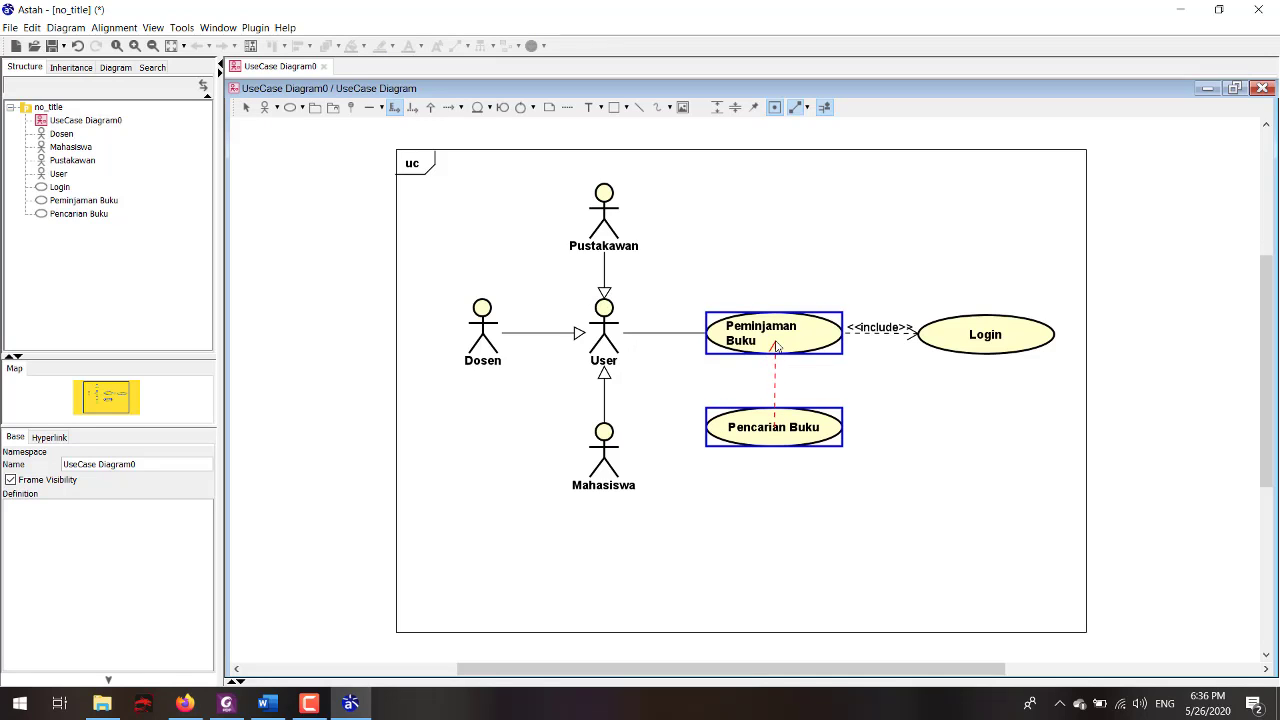
left_click(776, 346)
left_click(856, 460)
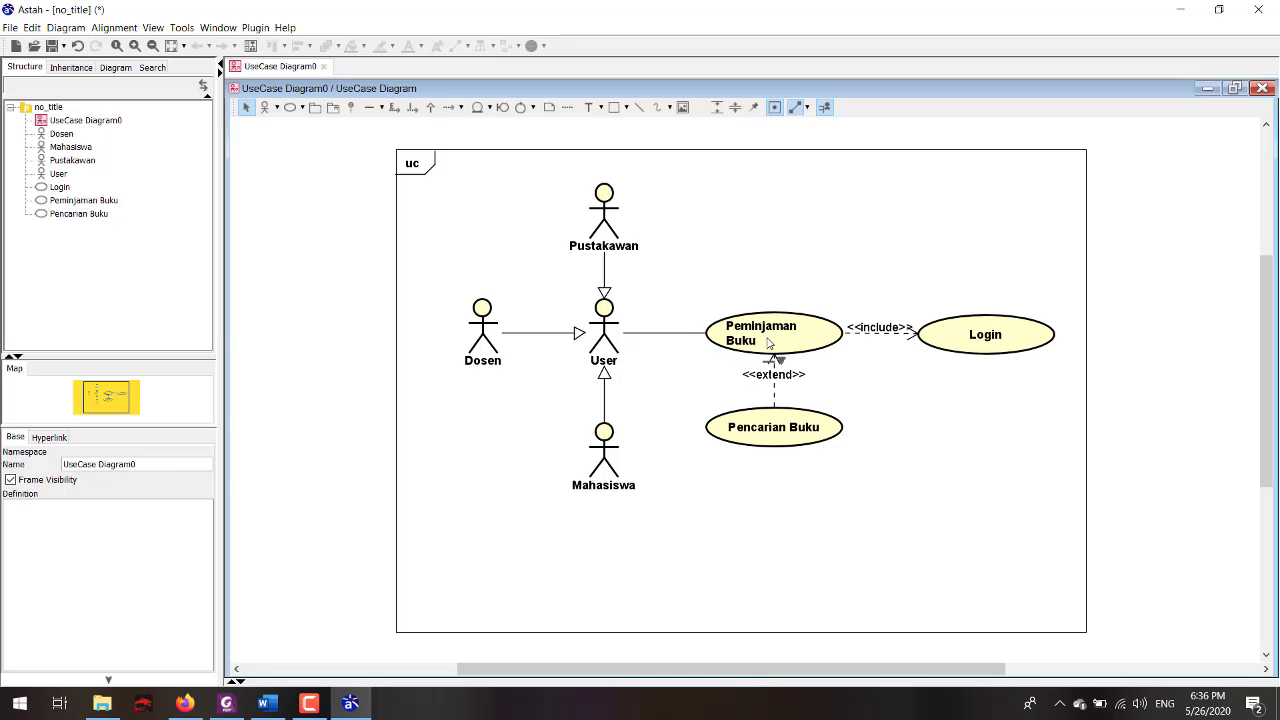
- Move Pencarian Buku to the upper right of Peminjaman Buku, keeping Peminjaman Buku level with the User actor
left_click_drag(768, 343, 768, 264)
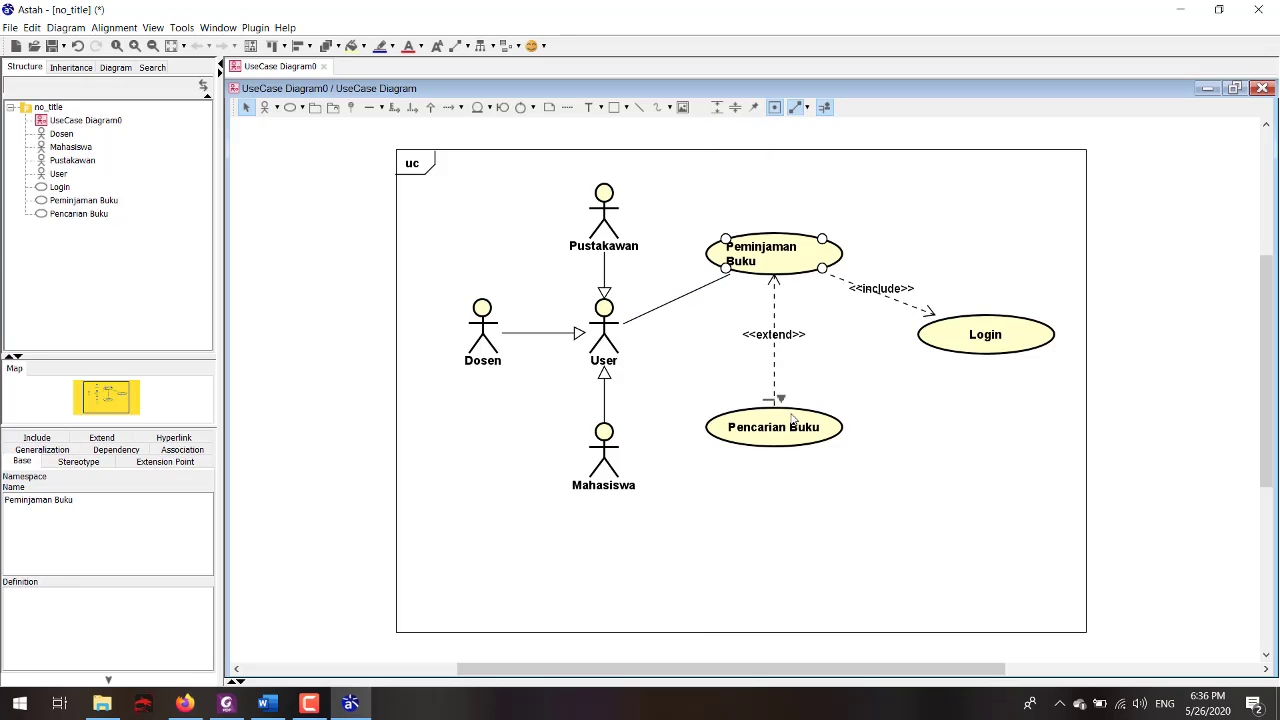
left_click_drag(794, 430, 946, 198)
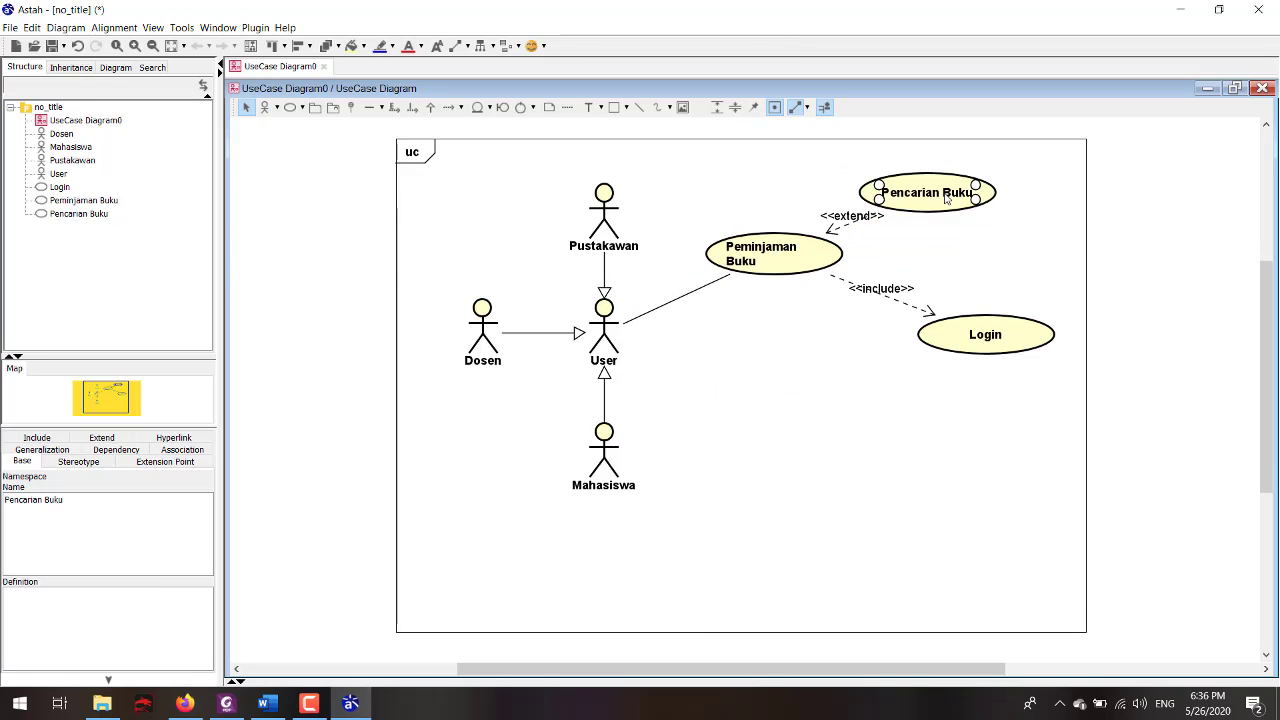
left_click_drag(792, 275, 792, 355)
left_click(840, 445)
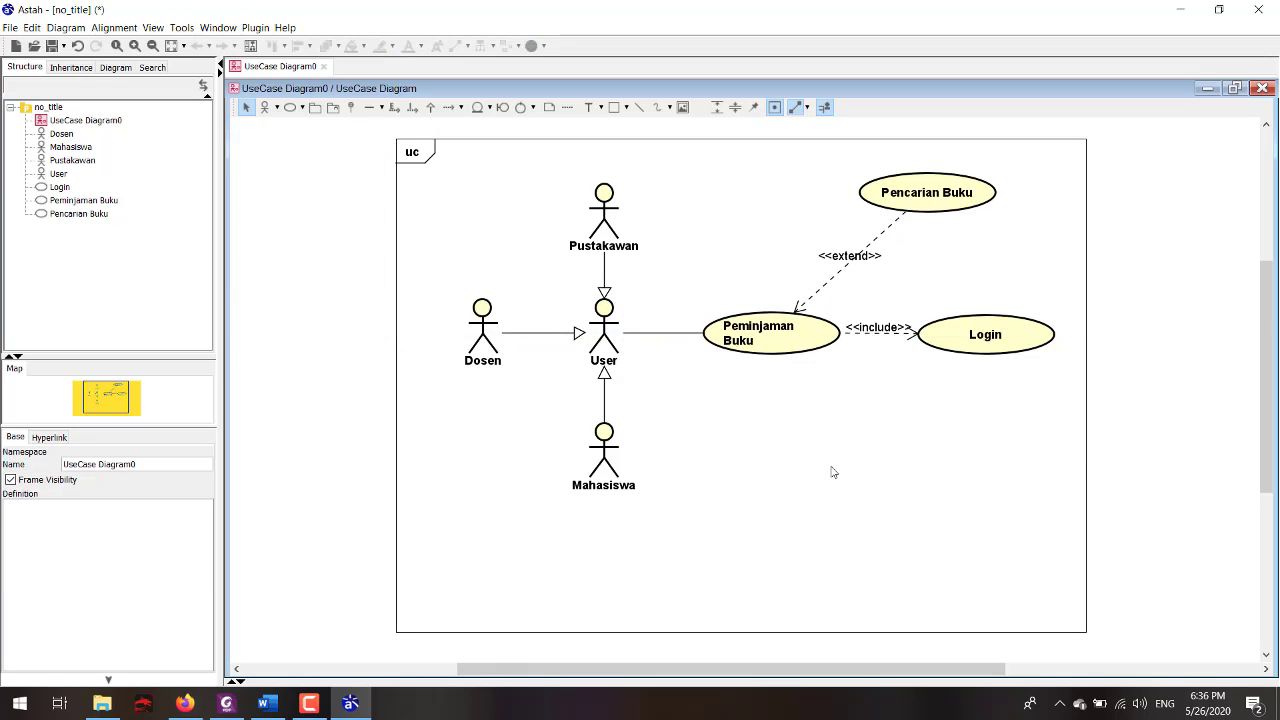
- Add a use case named Pembayaran Denda and place it below Peminjaman Buku, to the right of the Mahasiswa actor
left_click(289, 109)
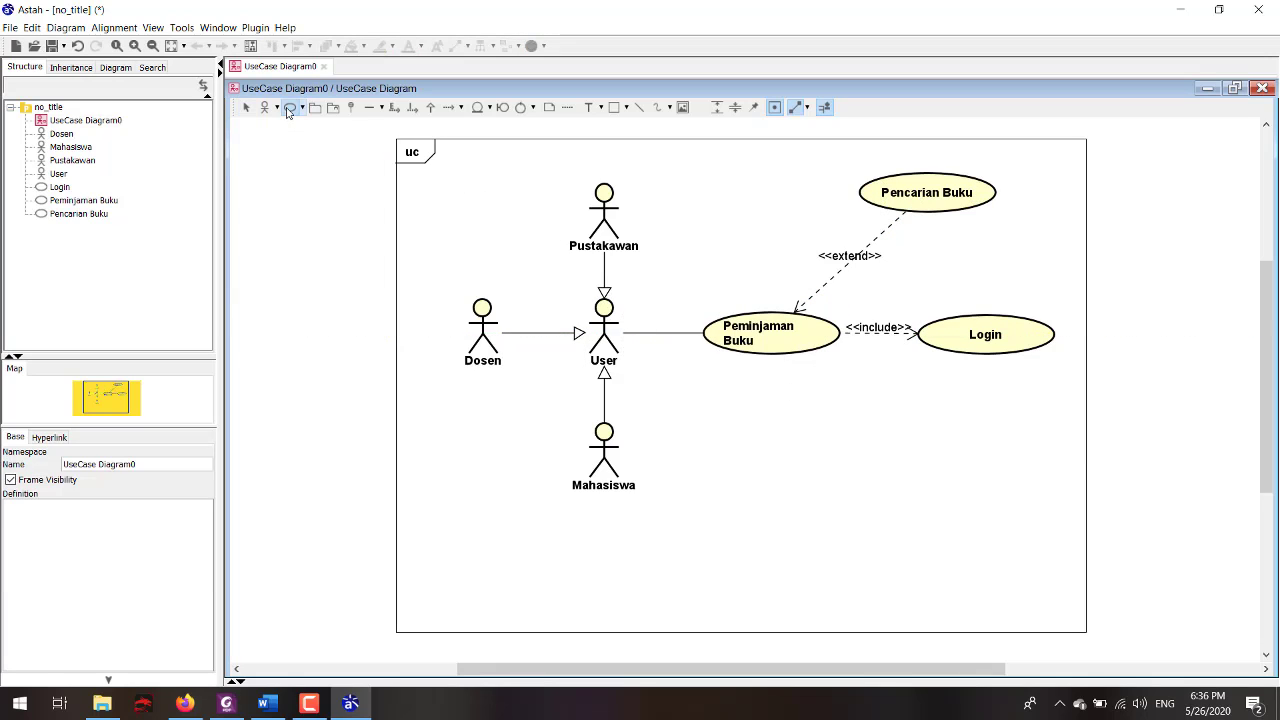
left_click(763, 442)
type("Pem")
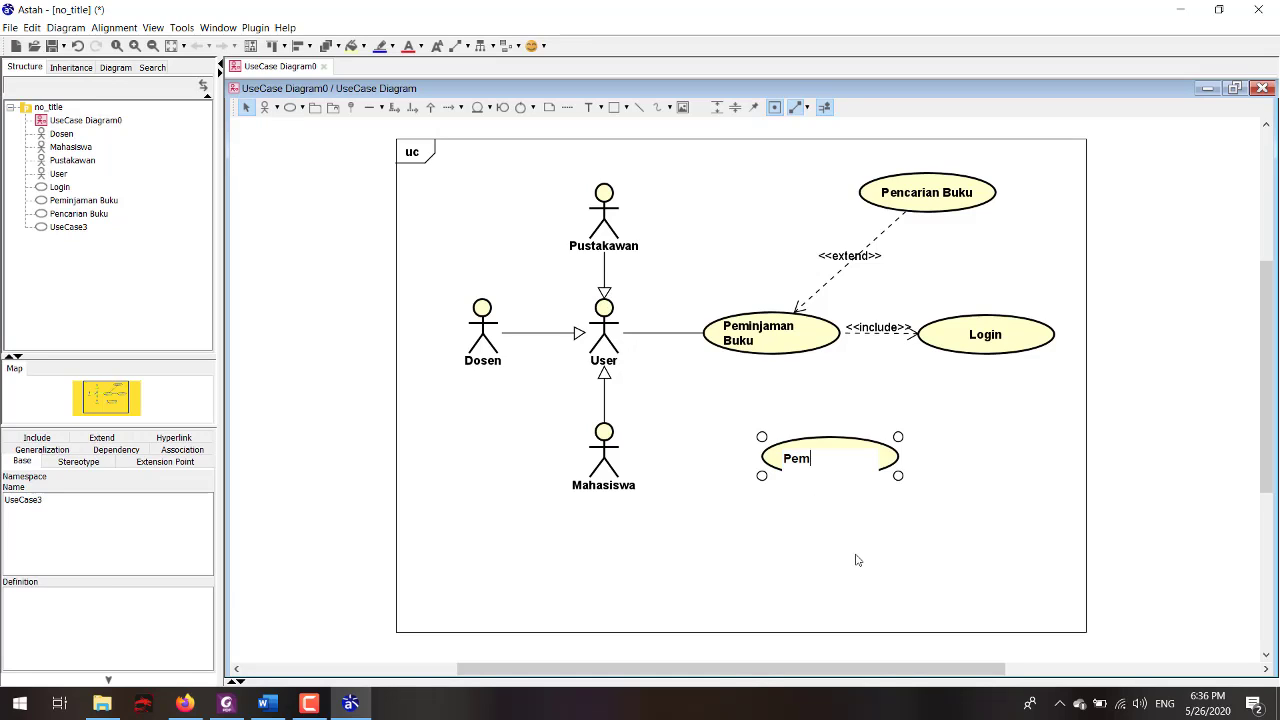
type("bayaran Denda")
left_click(643, 606)
left_click(303, 108)
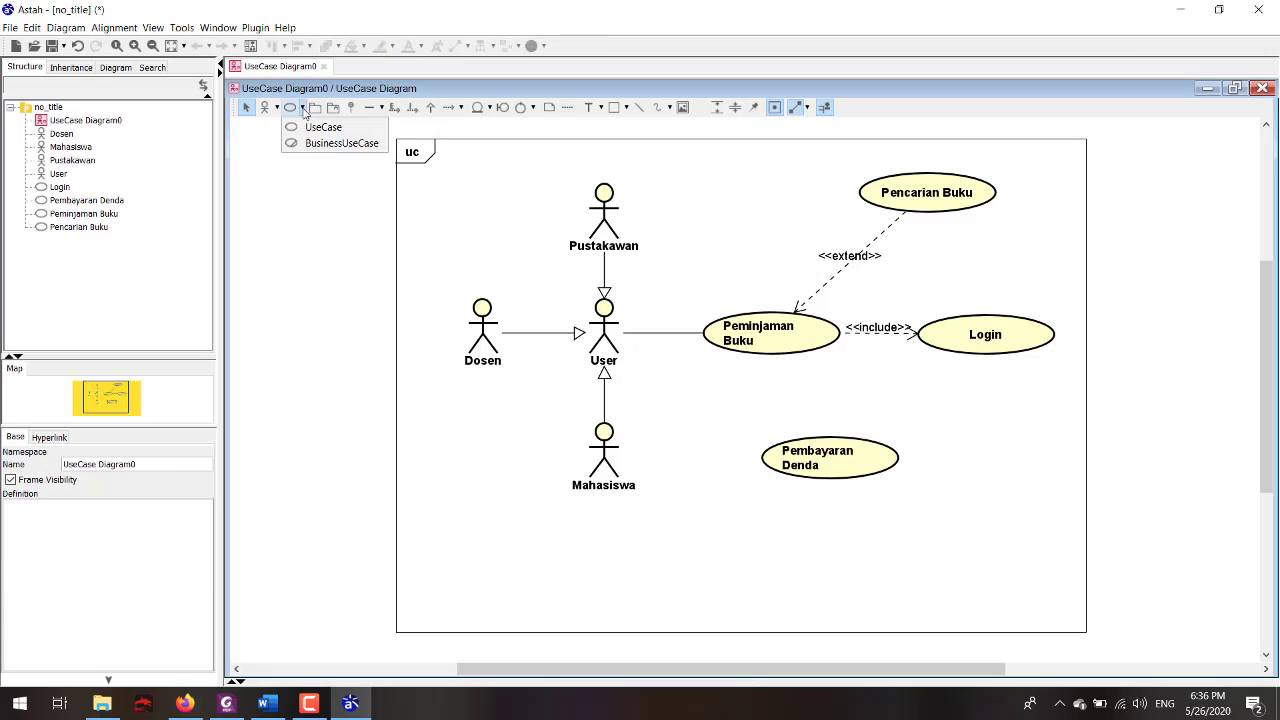
left_click(303, 108)
left_click_drag(790, 477, 736, 455)
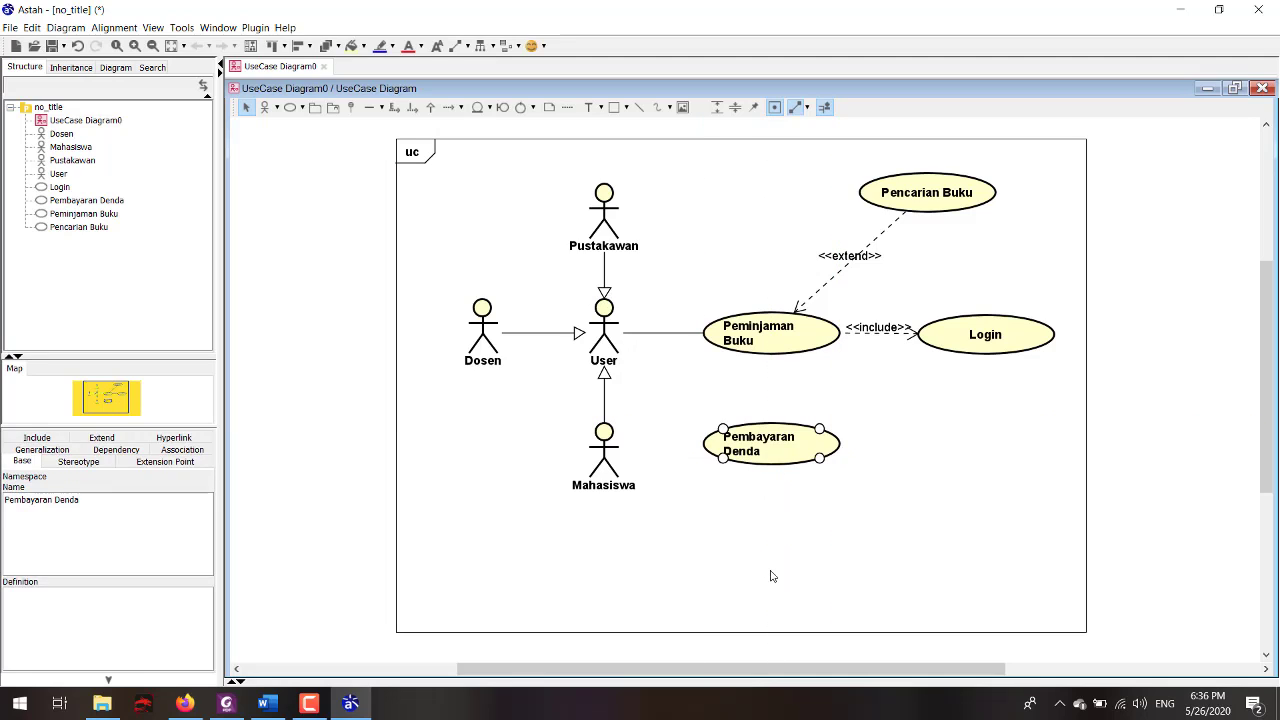
left_click(750, 580)
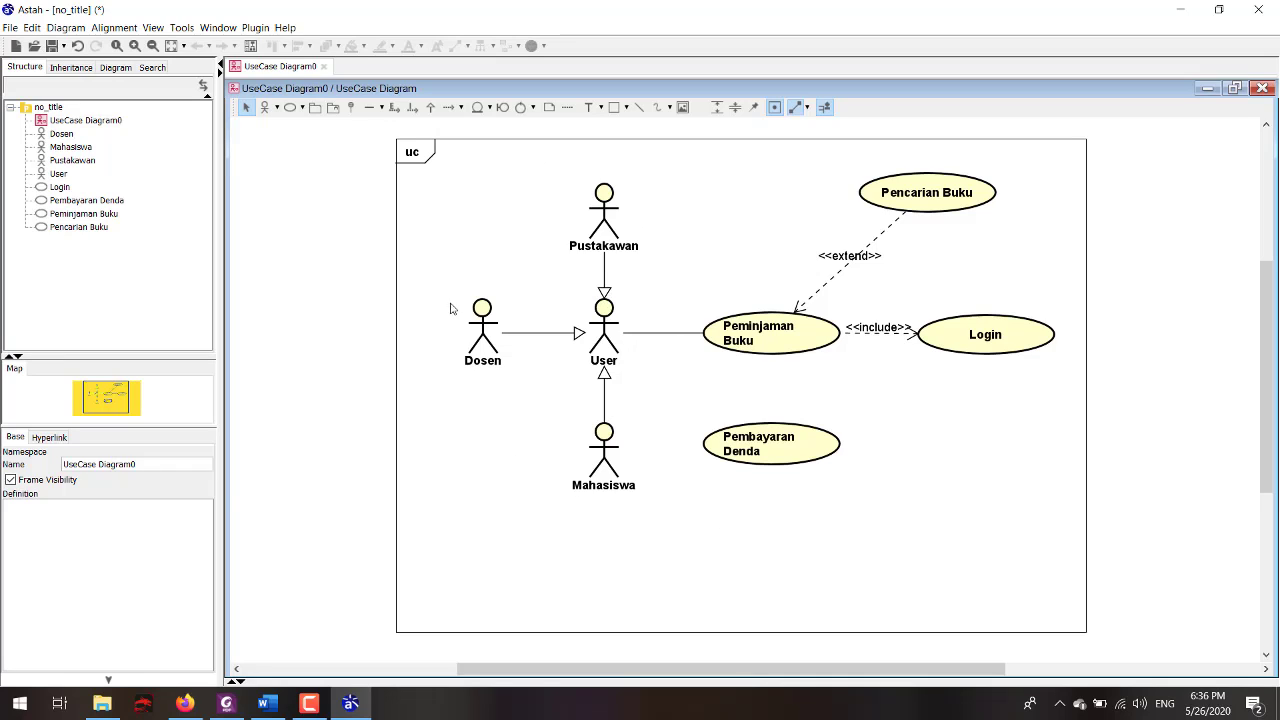
- Connect the Mahasiswa actor to Pembayaran Denda with a straight horizontal association
left_click(369, 107)
left_click_drag(593, 445, 760, 469)
left_click(869, 551)
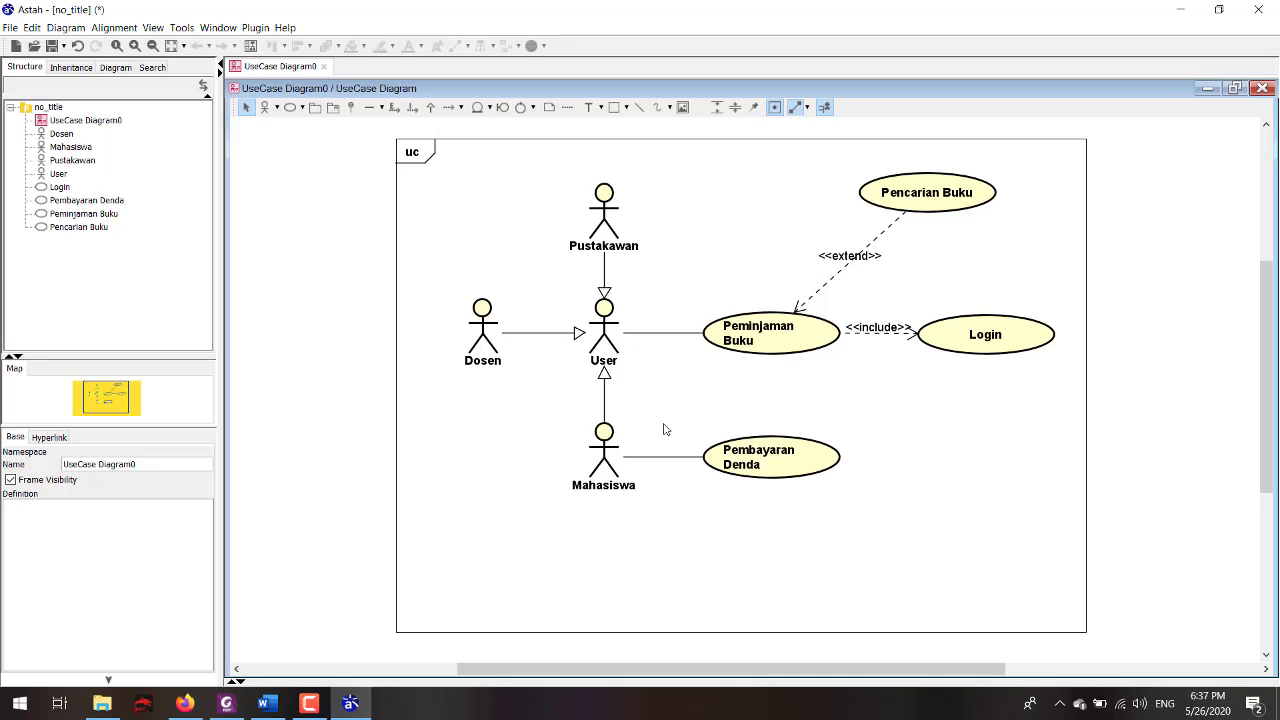
- Add a use case named Pengecekan Histori Peminjamn to the right of Pembayaran Denda, beneath Login
left_click(289, 107)
left_click(927, 449)
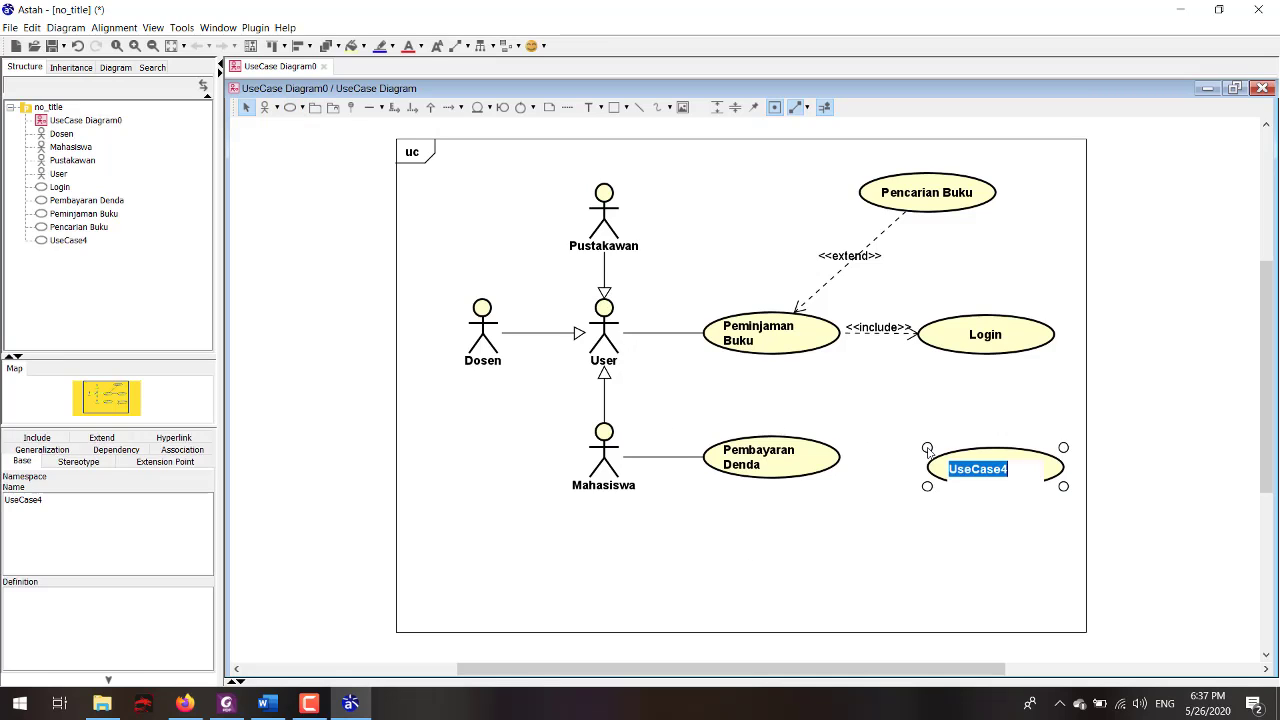
type("Pengecek")
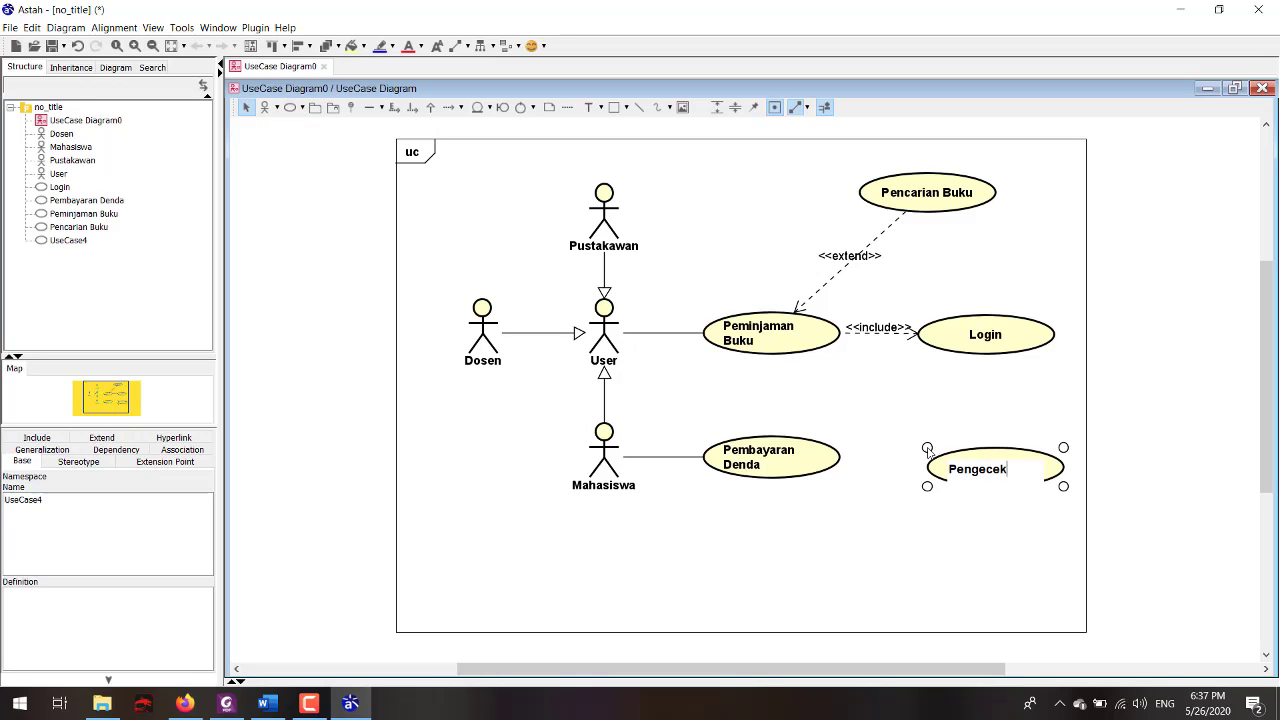
type("an histori Peminjamn")
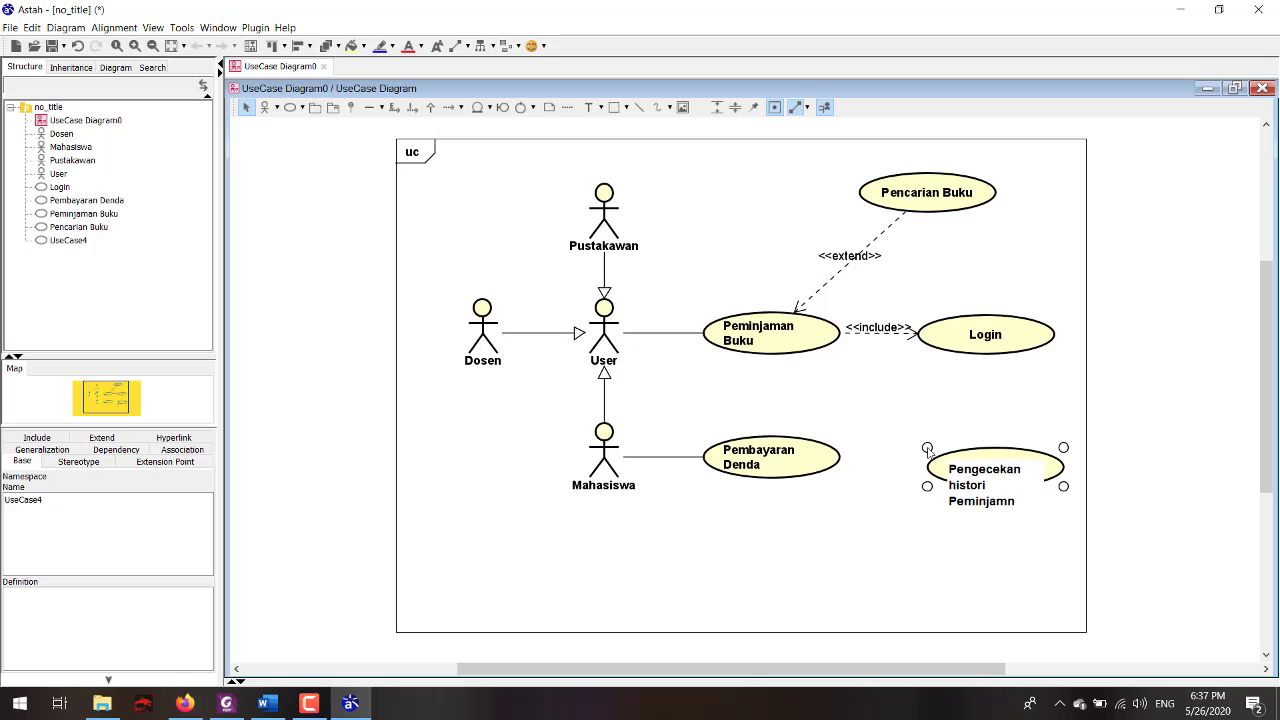
double_click(957, 485)
type("Histori")
left_click(905, 580)
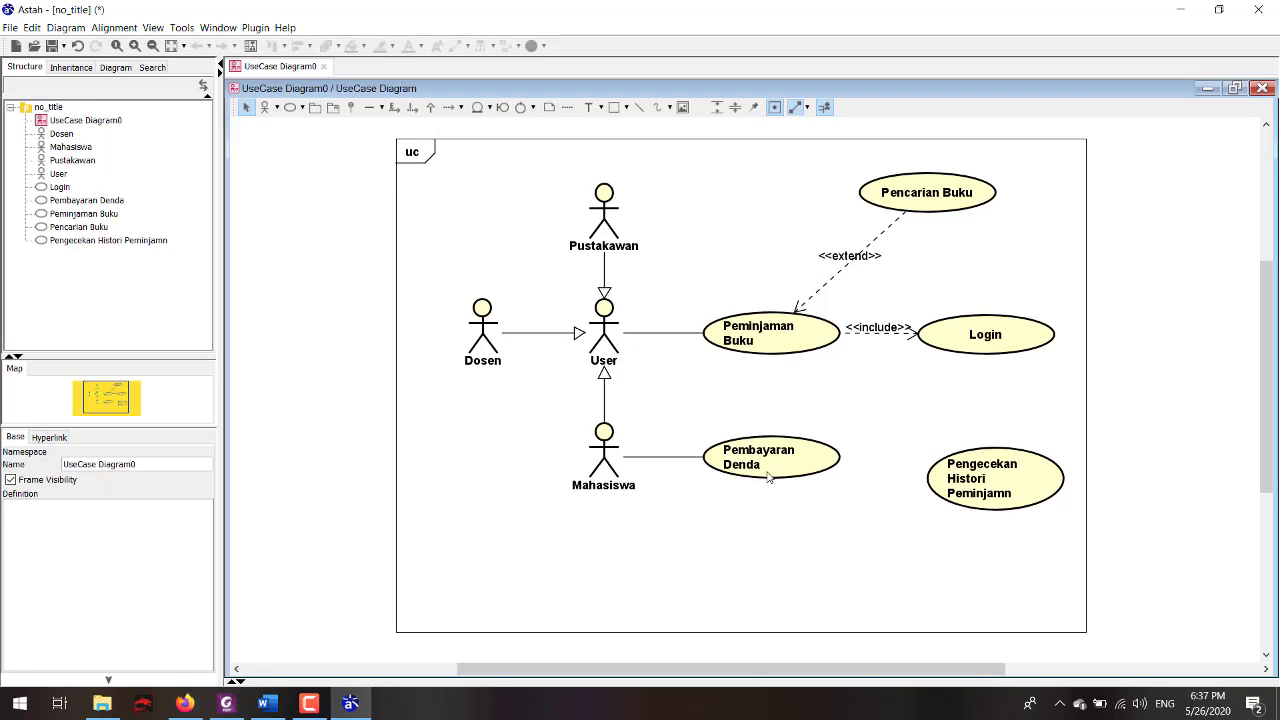
left_click_drag(970, 486, 963, 465)
left_click(805, 501)
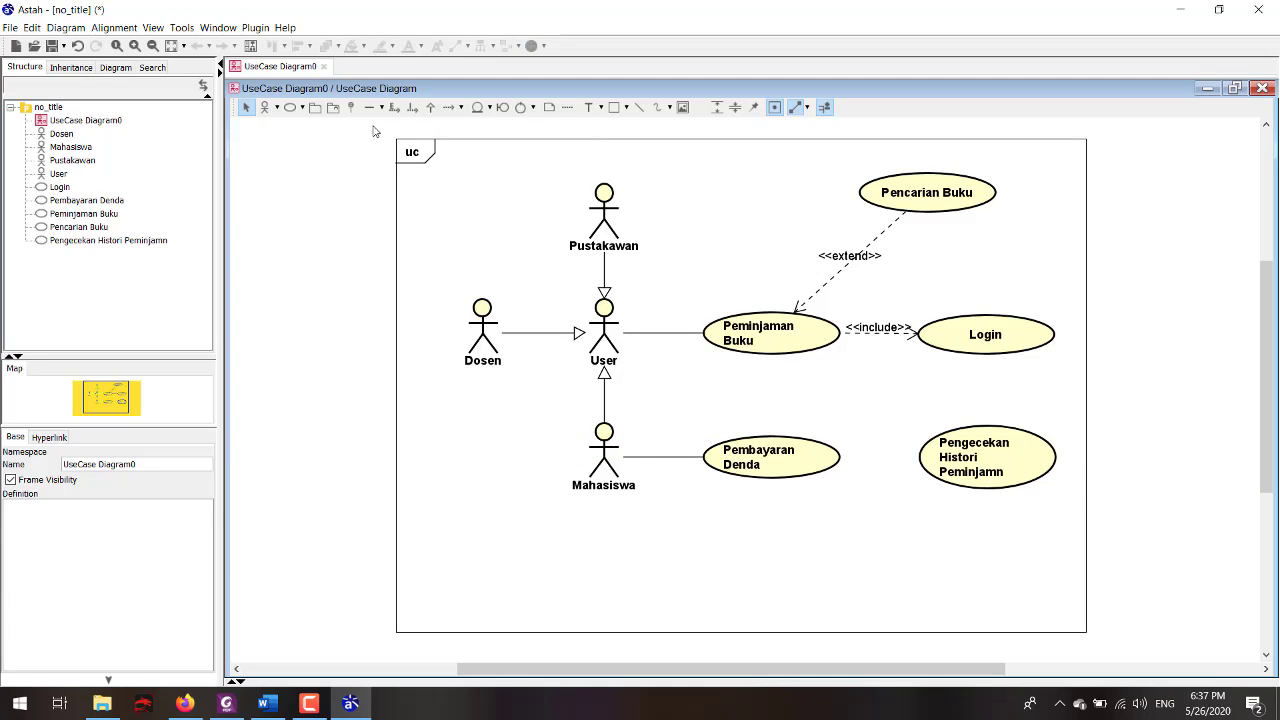
- Draw an include relationship from Pembayaran Denda to Pengecekan Histori Peminjamn and shift the latter slightly right
left_click(412, 107)
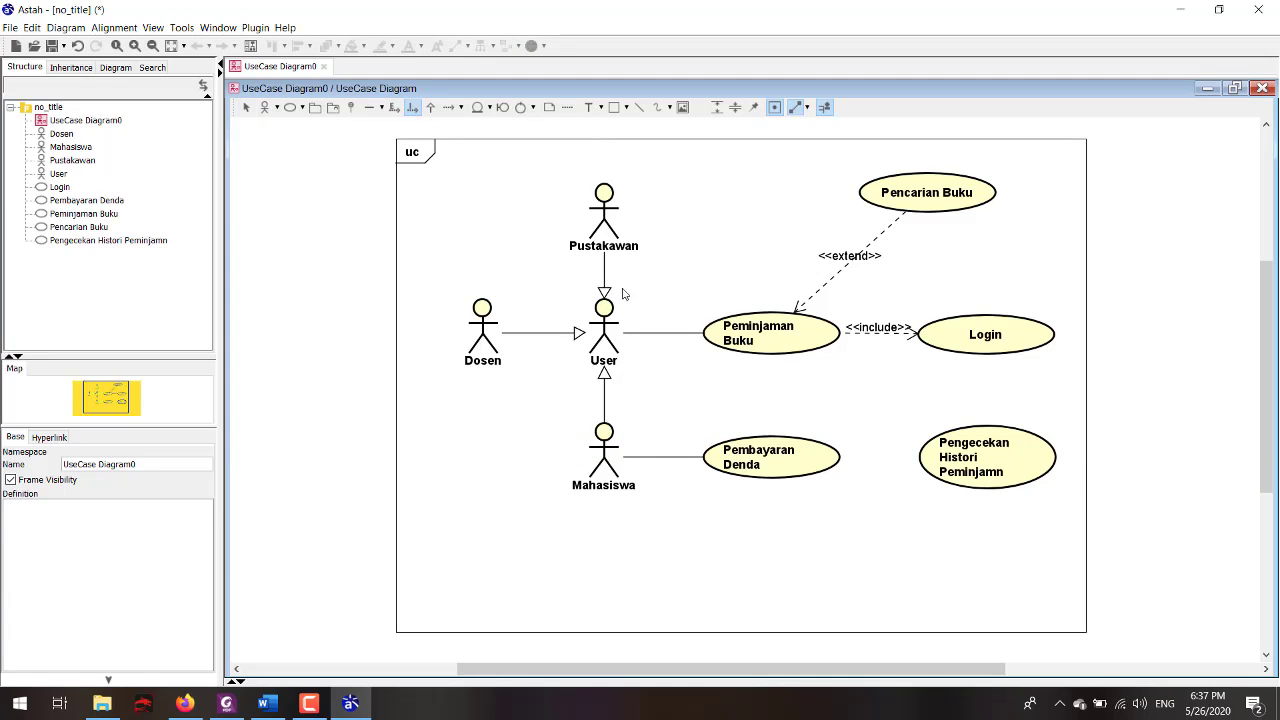
left_click(776, 457)
left_click(968, 459)
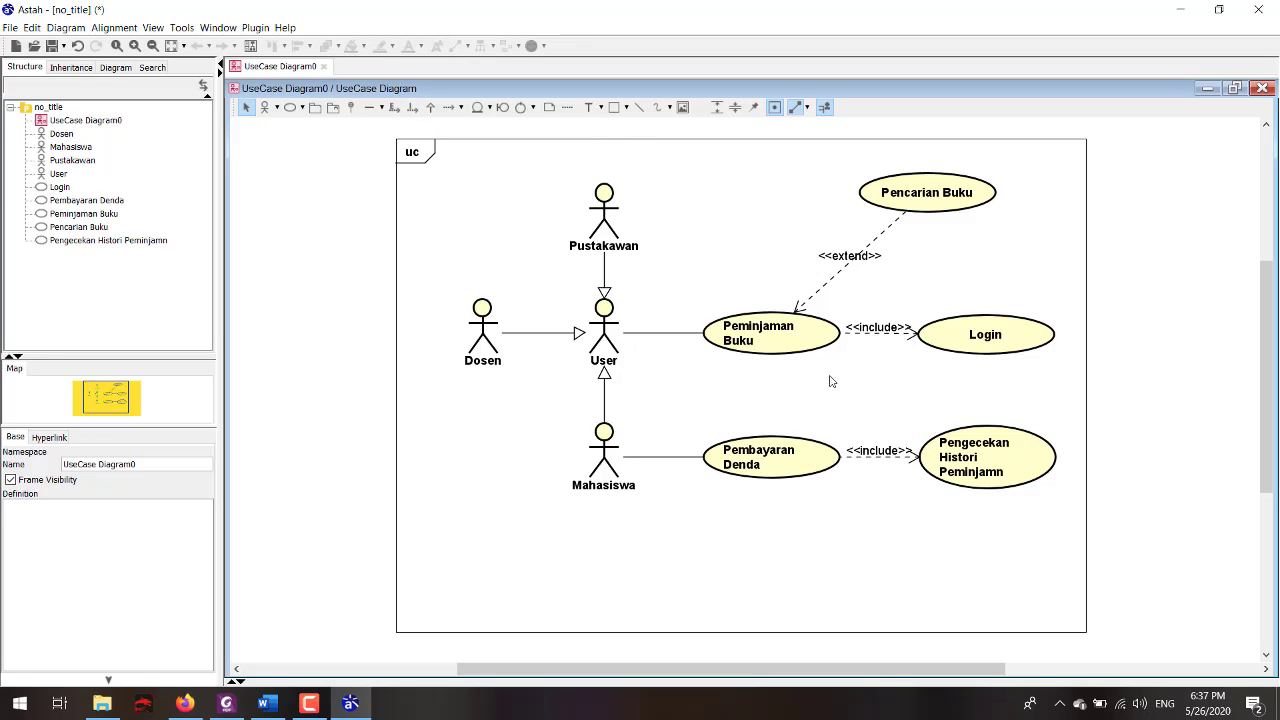
left_click_drag(969, 478, 985, 478)
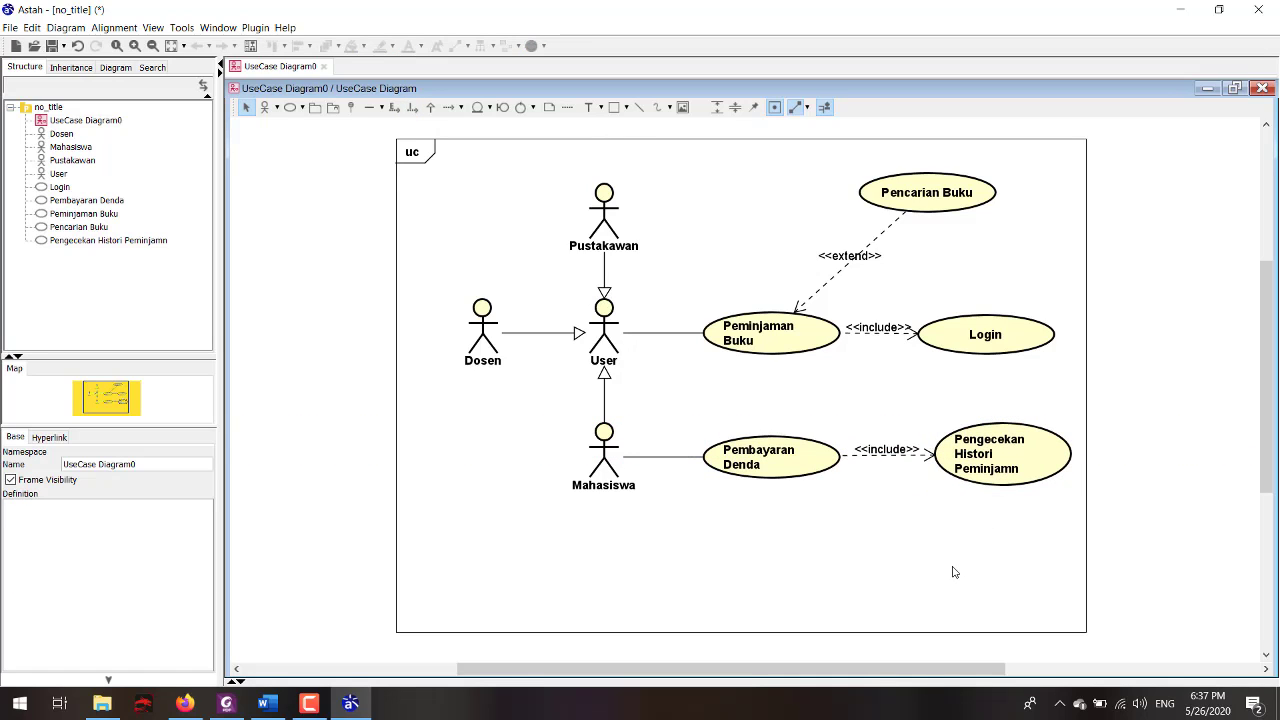